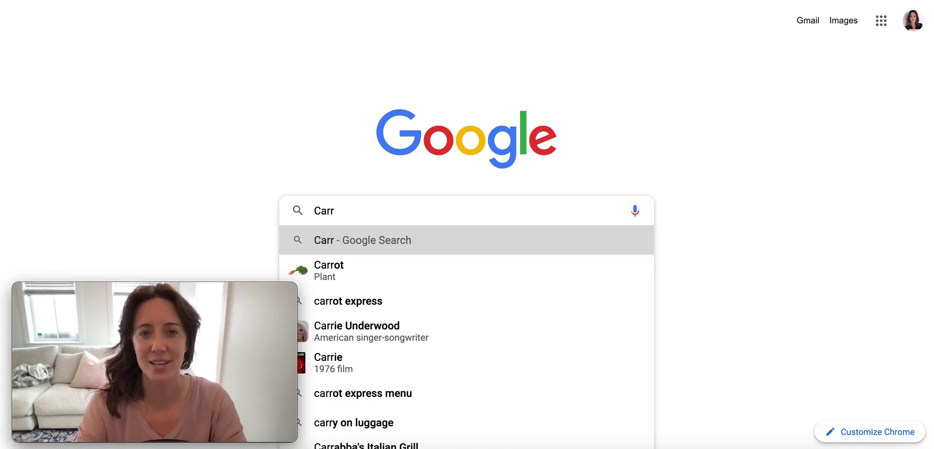
Search Google for 'Carrd'
{"action": "type", "text": "d"}
{"action": "key", "text": "Return"}
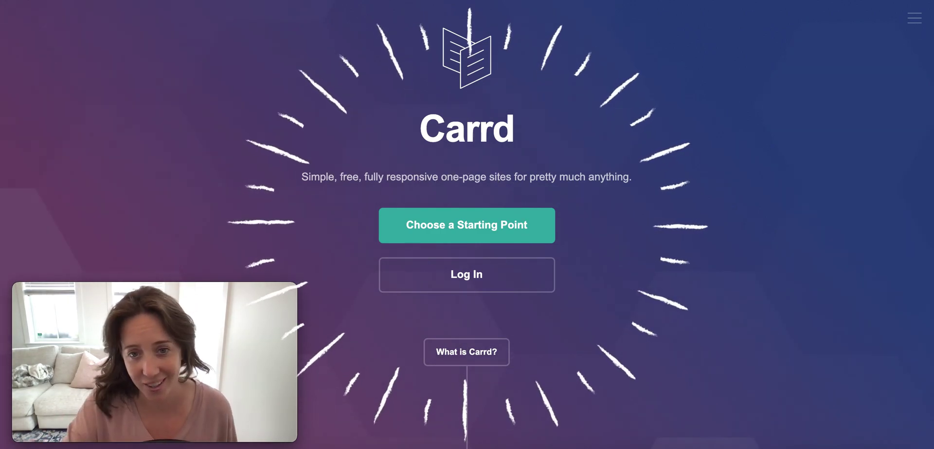
Log in to Carrd with the browser's autofilled account credentials
{"action": "left_click", "coordinate": [466, 278]}
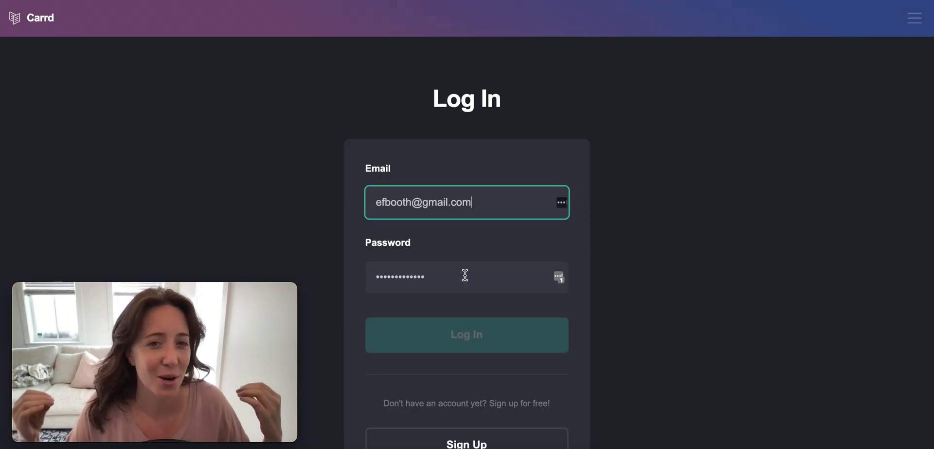
{"action": "left_click", "coordinate": [467, 344]}
{"action": "left_click", "coordinate": [466, 342]}
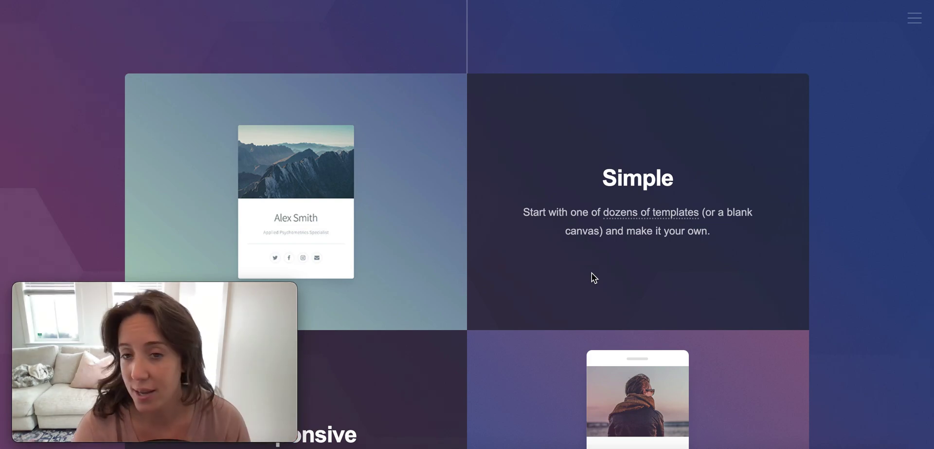
{"action": "scroll", "coordinate": [592, 273], "scroll_direction": "down", "scroll_amount": 2}
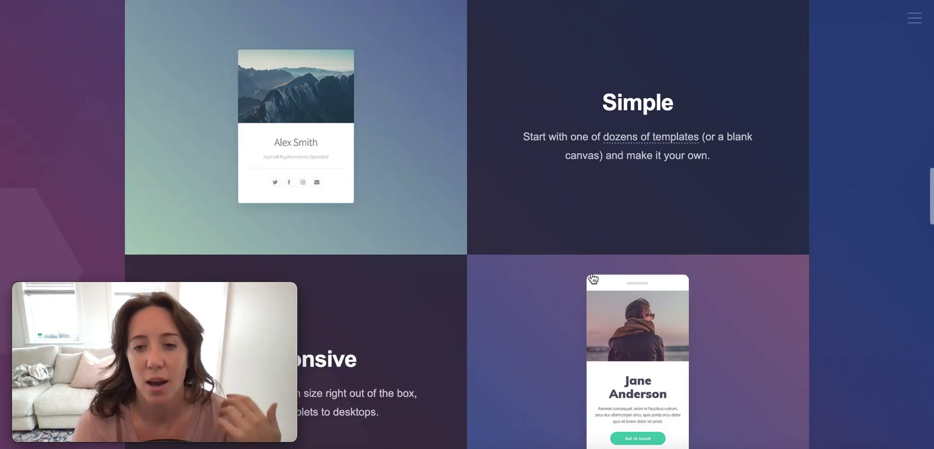
{"action": "scroll", "coordinate": [593, 278], "scroll_direction": "down", "scroll_amount": 2}
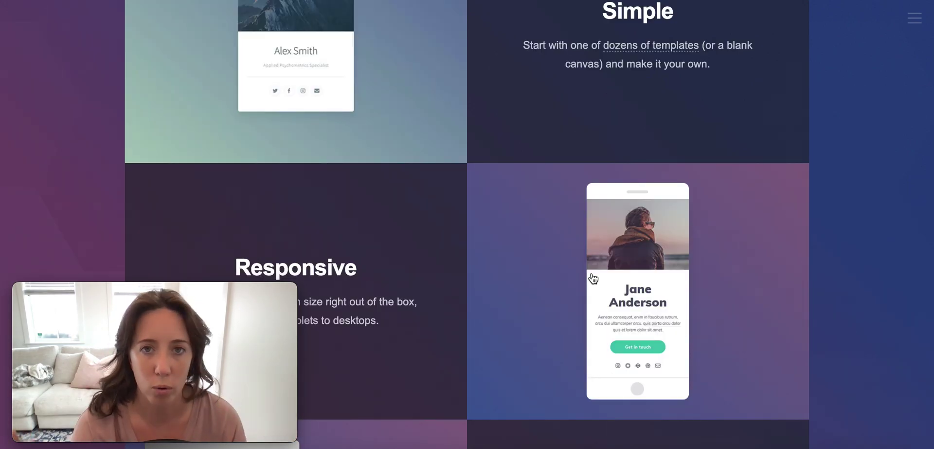
{"action": "scroll", "coordinate": [519, 290], "scroll_direction": "down", "scroll_amount": 1}
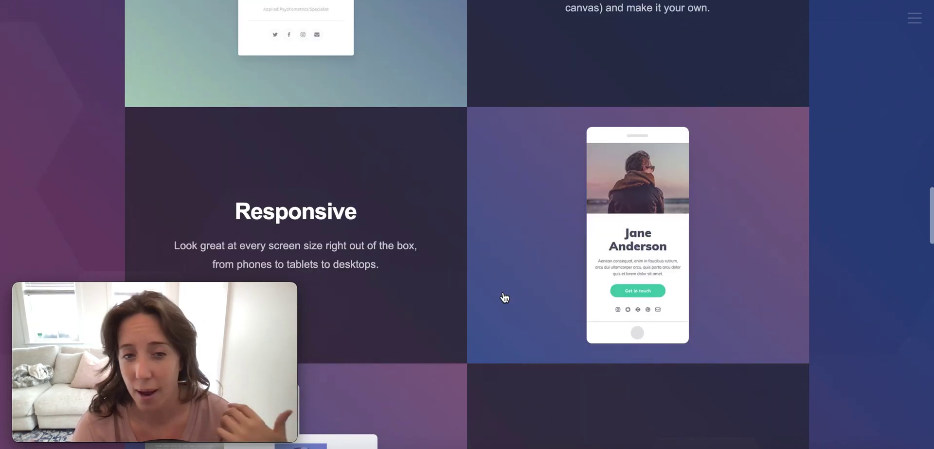
{"action": "scroll", "coordinate": [505, 296], "scroll_direction": "down", "scroll_amount": 2}
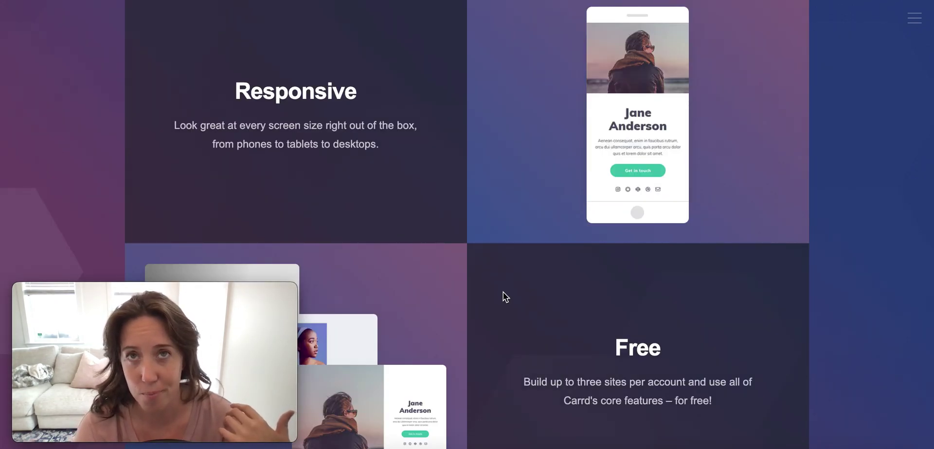
{"action": "scroll", "coordinate": [503, 292], "scroll_direction": "down", "scroll_amount": 3}
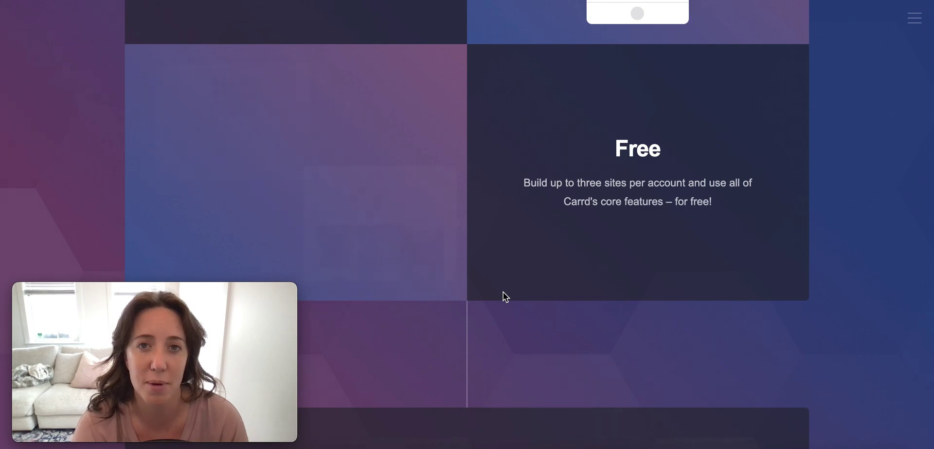
{"action": "scroll", "coordinate": [503, 292], "scroll_direction": "down", "scroll_amount": 3}
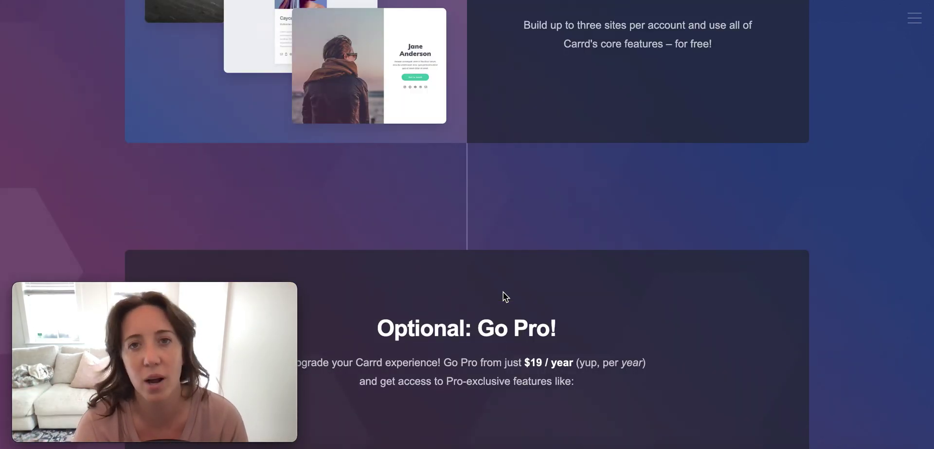
{"action": "scroll", "coordinate": [503, 292], "scroll_direction": "down", "scroll_amount": 2}
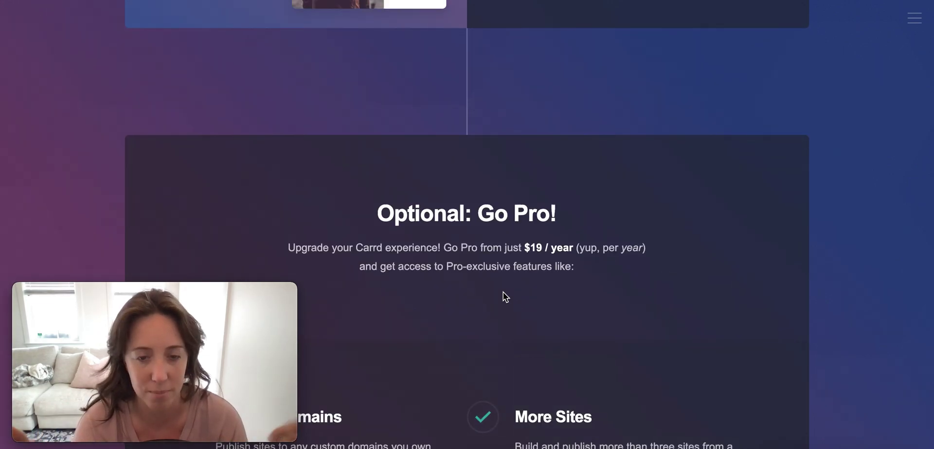
{"action": "scroll", "coordinate": [505, 295], "scroll_direction": "down", "scroll_amount": 1}
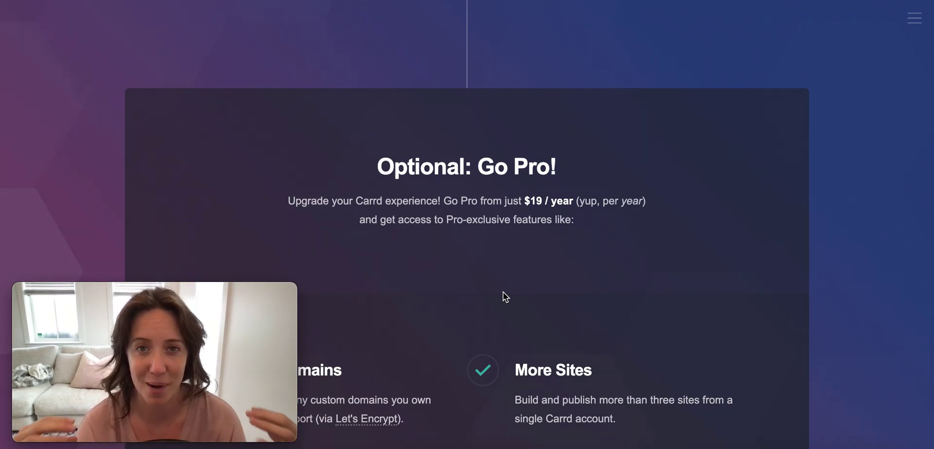
{"action": "scroll", "coordinate": [491, 311], "scroll_direction": "up", "scroll_amount": 10}
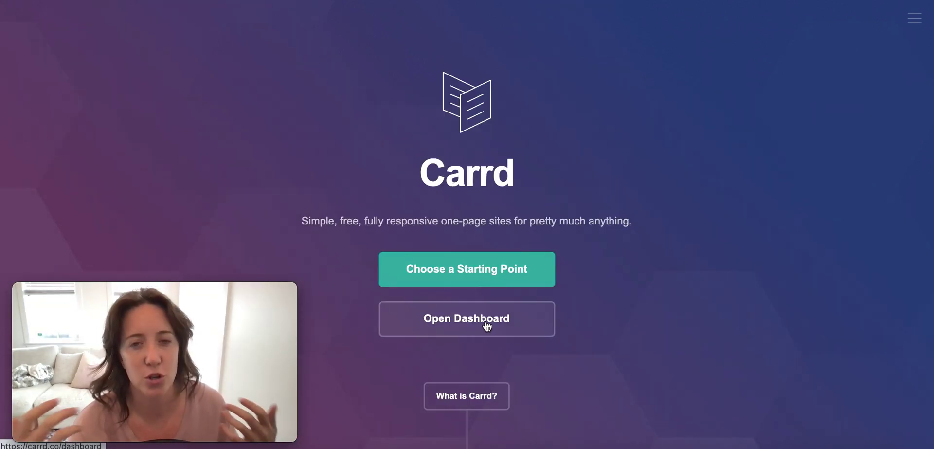
Open the dashboard of saved sites and scroll through the mentor site in the editor
{"action": "left_click", "coordinate": [487, 325]}
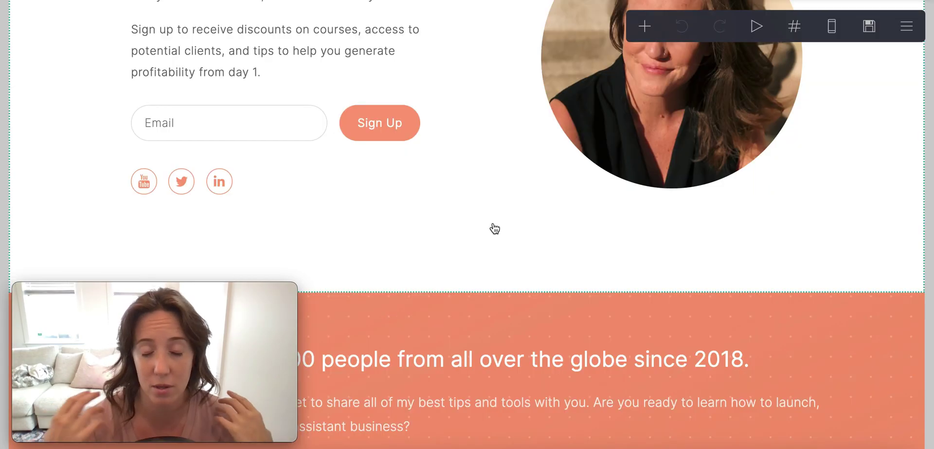
{"action": "scroll", "coordinate": [495, 228], "scroll_direction": "down", "scroll_amount": 3}
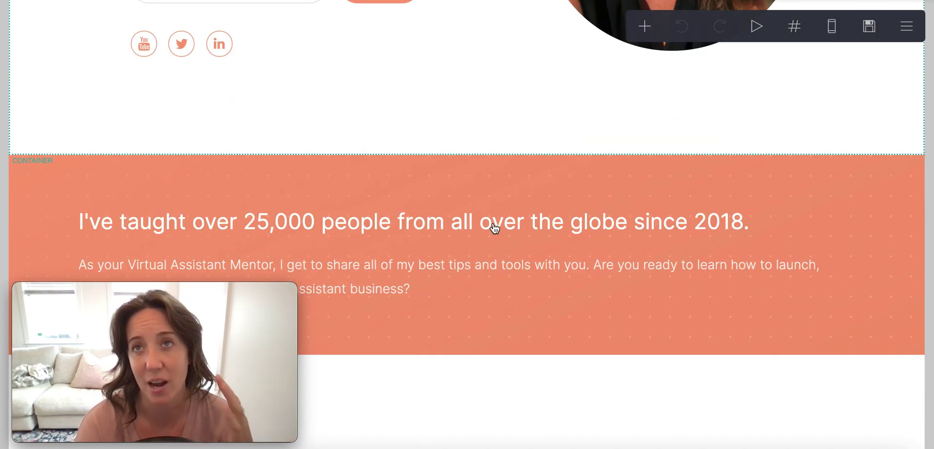
{"action": "scroll", "coordinate": [495, 228], "scroll_direction": "down", "scroll_amount": 3}
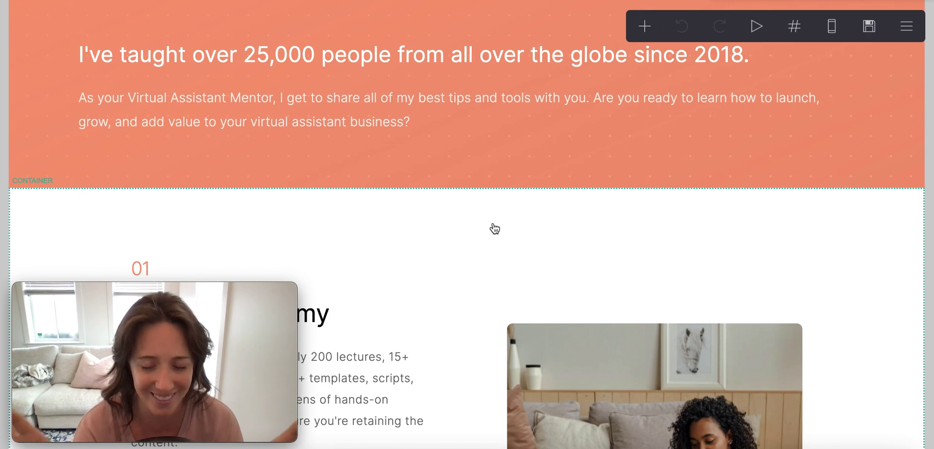
{"action": "scroll", "coordinate": [492, 227], "scroll_direction": "up", "scroll_amount": 10}
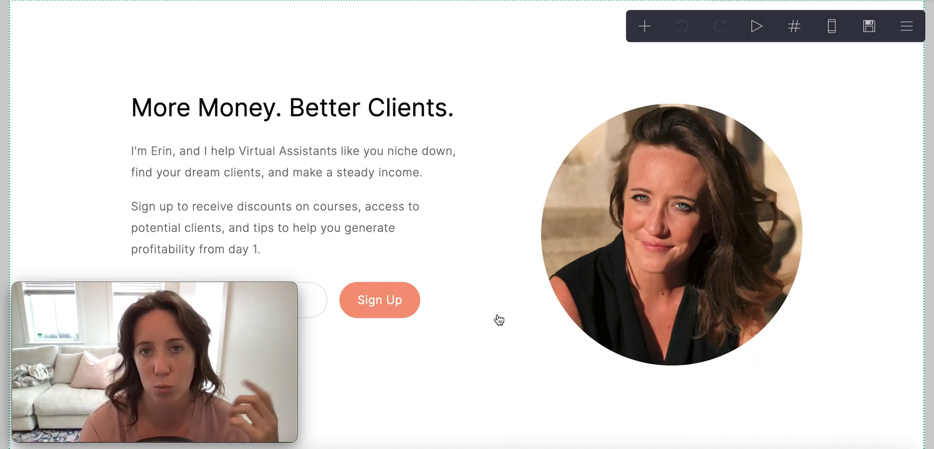
{"action": "scroll", "coordinate": [499, 319], "scroll_direction": "down", "scroll_amount": 10}
{"action": "scroll", "coordinate": [499, 318], "scroll_direction": "up", "scroll_amount": 10}
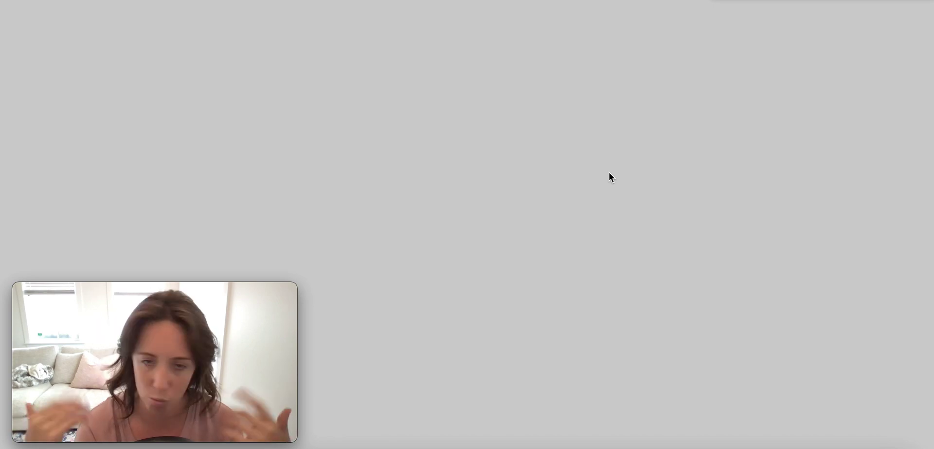
Scroll the previewed mentor site down to the contact form and footer, then back up
{"action": "scroll", "coordinate": [661, 233], "scroll_direction": "down", "scroll_amount": 3}
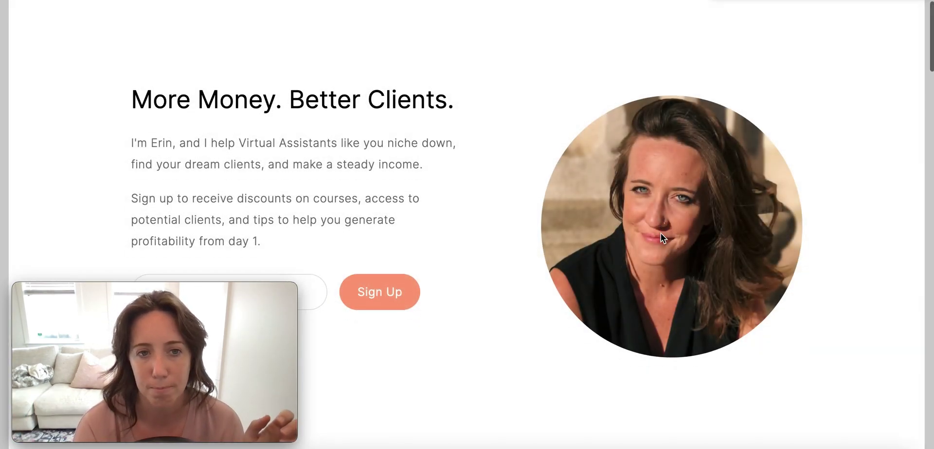
{"action": "scroll", "coordinate": [661, 233], "scroll_direction": "down", "scroll_amount": 2}
{"action": "scroll", "coordinate": [661, 238], "scroll_direction": "down", "scroll_amount": 10}
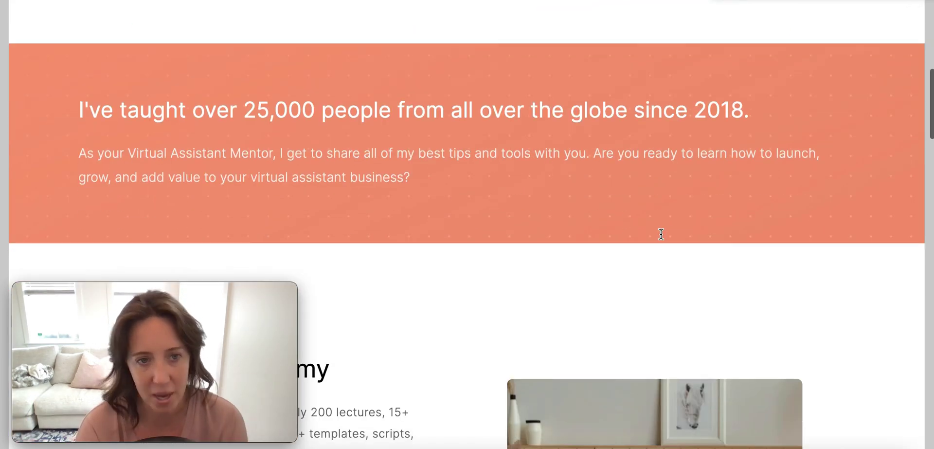
{"action": "scroll", "coordinate": [489, 286], "scroll_direction": "down", "scroll_amount": 9}
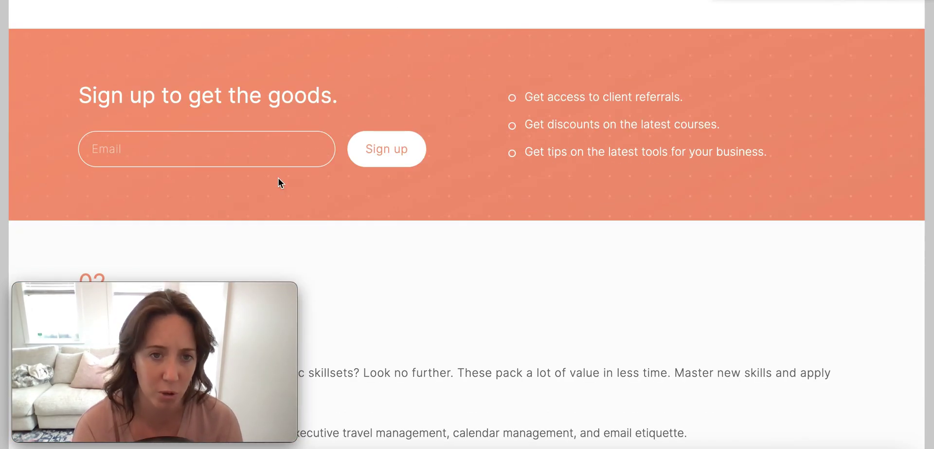
{"action": "scroll", "coordinate": [398, 243], "scroll_direction": "down", "scroll_amount": 10}
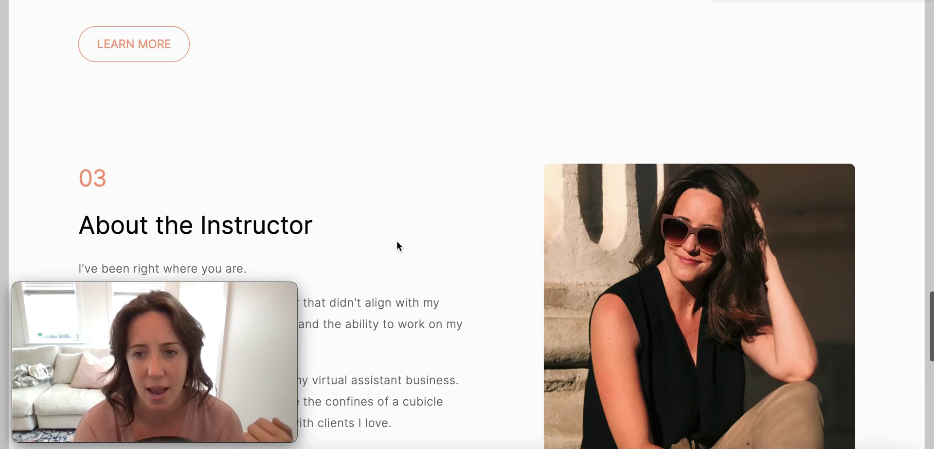
{"action": "scroll", "coordinate": [397, 243], "scroll_direction": "down", "scroll_amount": 9}
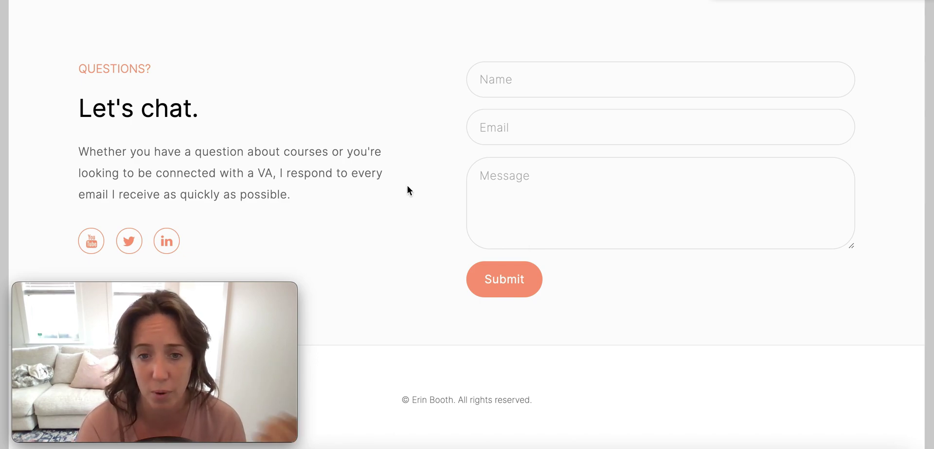
{"action": "scroll", "coordinate": [408, 190], "scroll_direction": "up", "scroll_amount": 3}
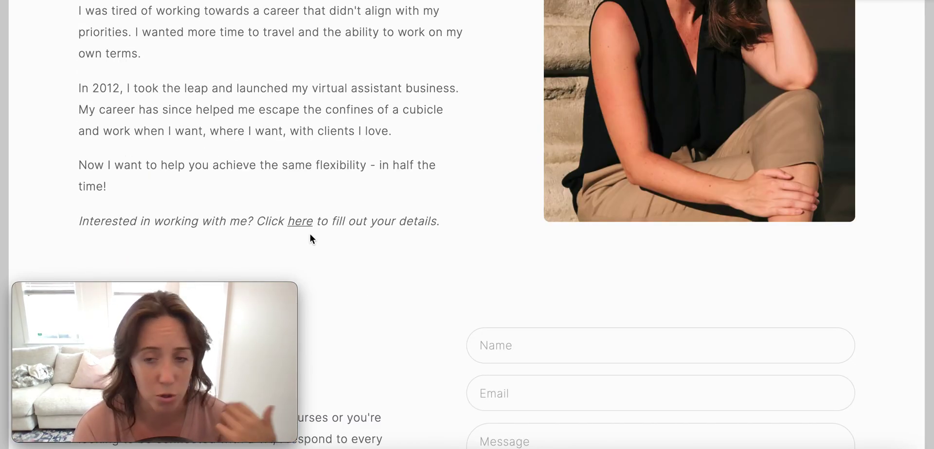
{"action": "scroll", "coordinate": [311, 234], "scroll_direction": "down", "scroll_amount": 5}
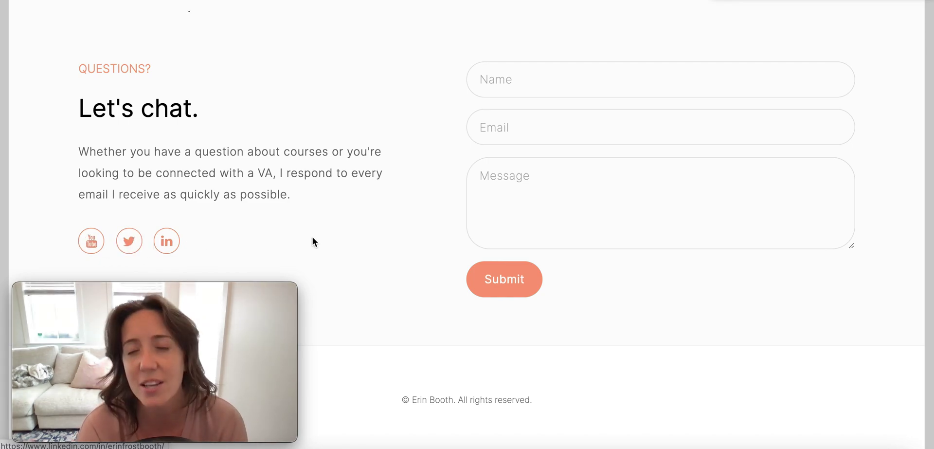
{"action": "scroll", "coordinate": [313, 240], "scroll_direction": "up", "scroll_amount": 20}
{"action": "scroll", "coordinate": [312, 259], "scroll_direction": "up", "scroll_amount": 10}
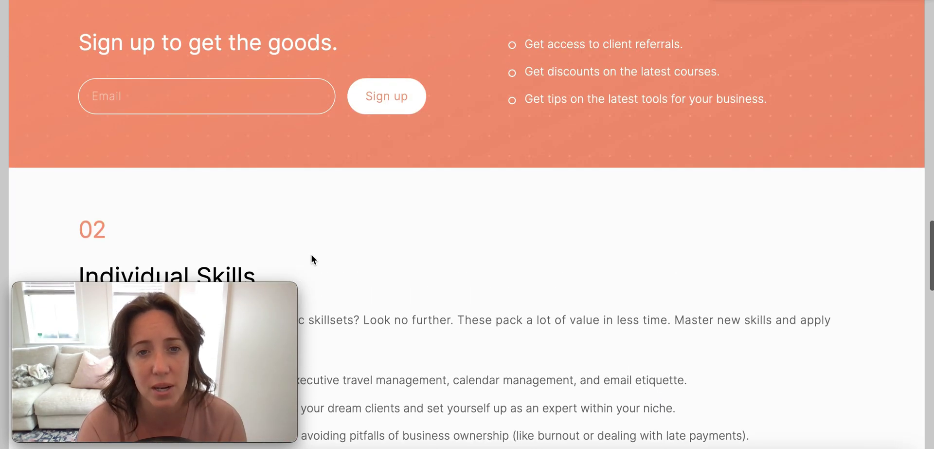
{"action": "scroll", "coordinate": [312, 255], "scroll_direction": "down", "scroll_amount": 6}
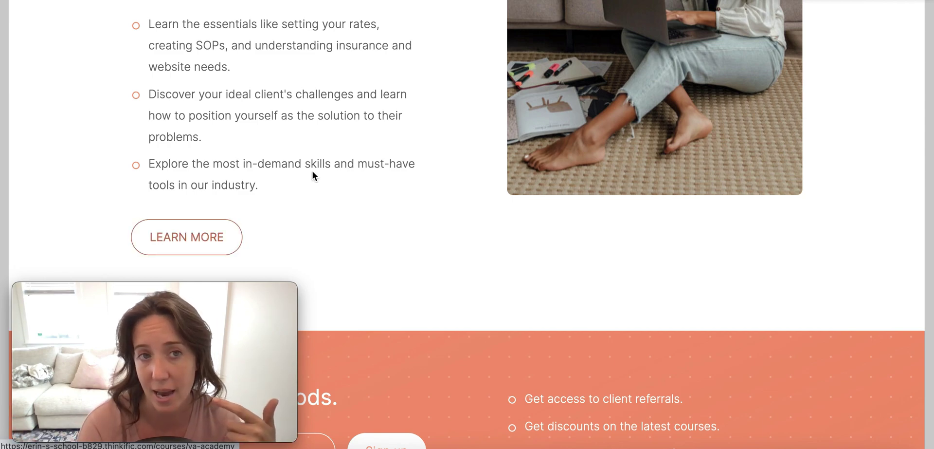
{"action": "scroll", "coordinate": [312, 171], "scroll_direction": "up", "scroll_amount": 20}
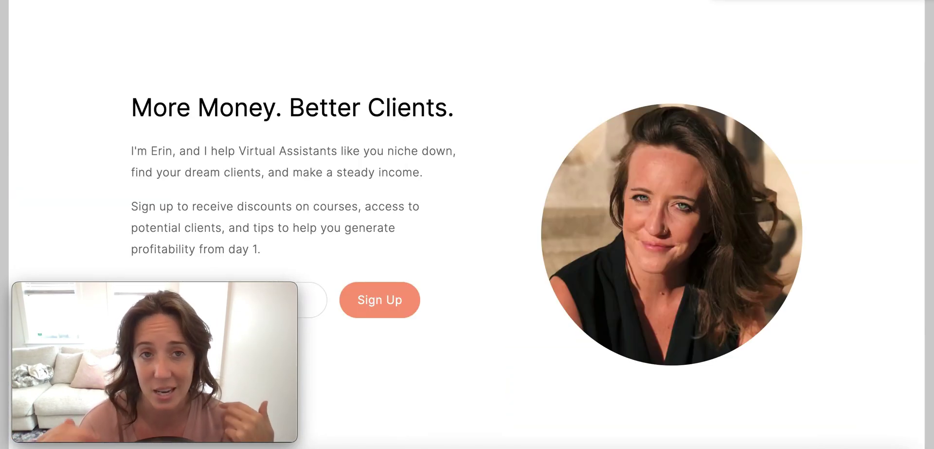
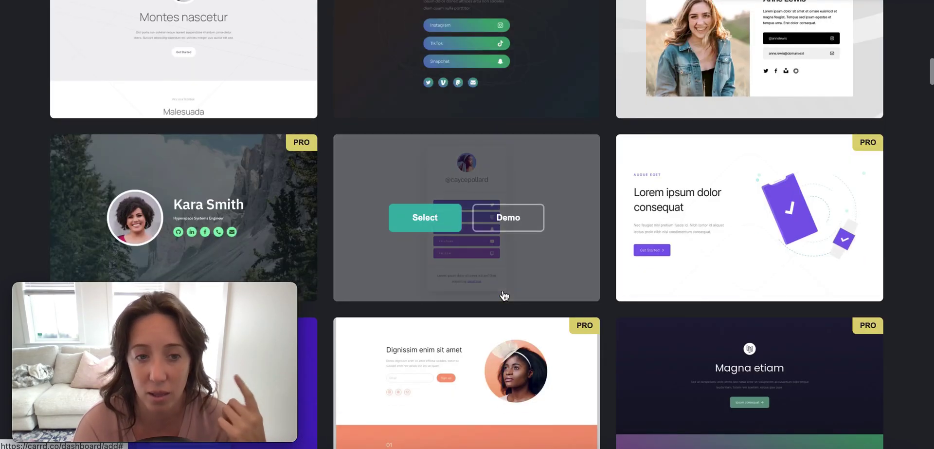
{"action": "scroll", "coordinate": [503, 295], "scroll_direction": "down", "scroll_amount": 4}
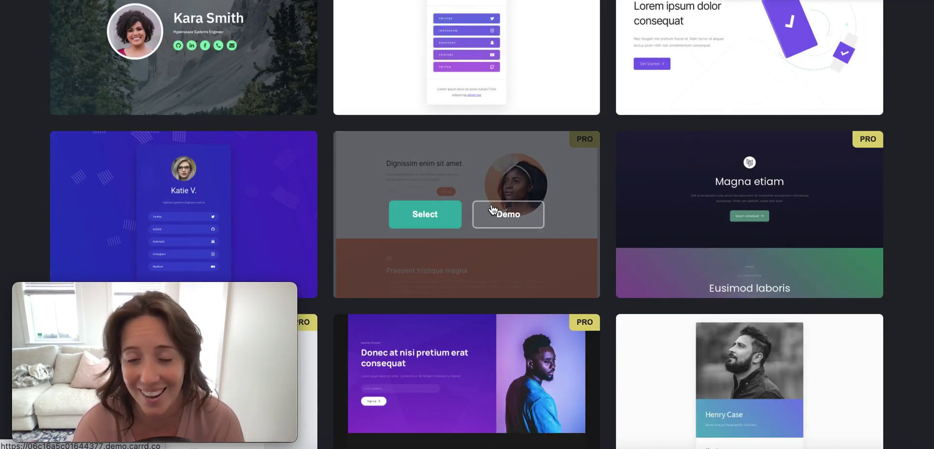
{"action": "scroll", "coordinate": [294, 211], "scroll_direction": "down", "scroll_amount": 4}
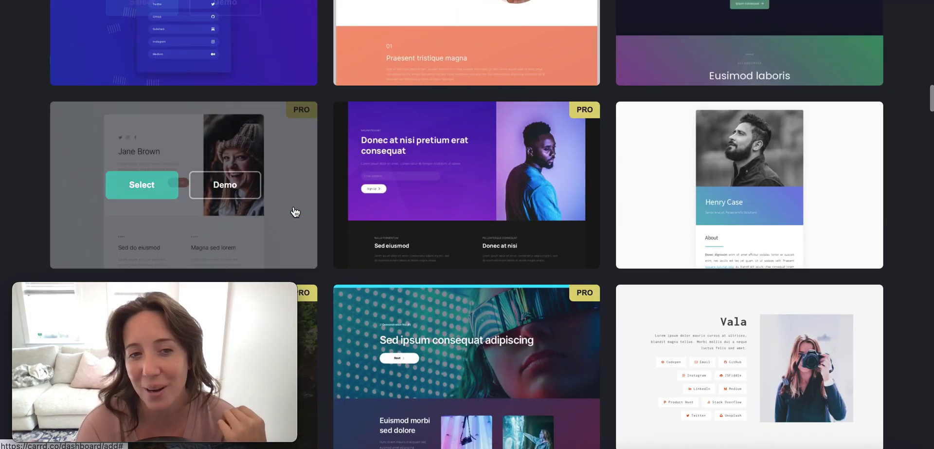
{"action": "scroll", "coordinate": [296, 210], "scroll_direction": "down", "scroll_amount": 4}
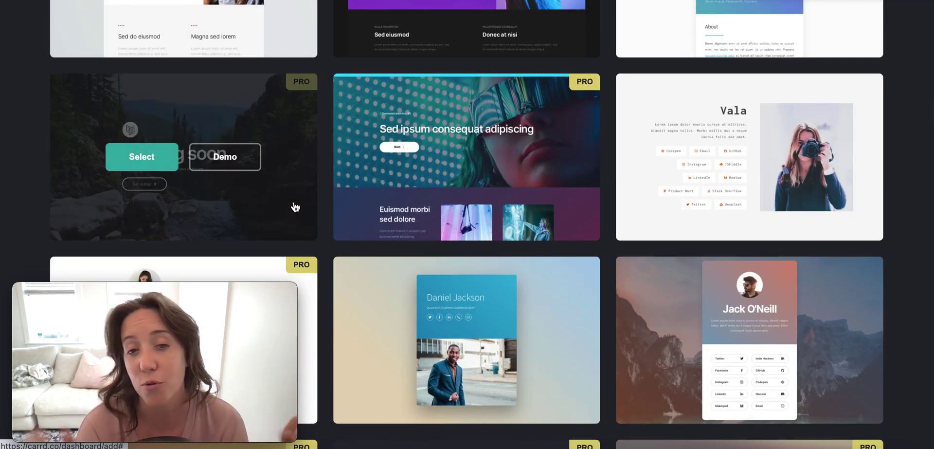
{"action": "scroll", "coordinate": [295, 207], "scroll_direction": "up", "scroll_amount": 15}
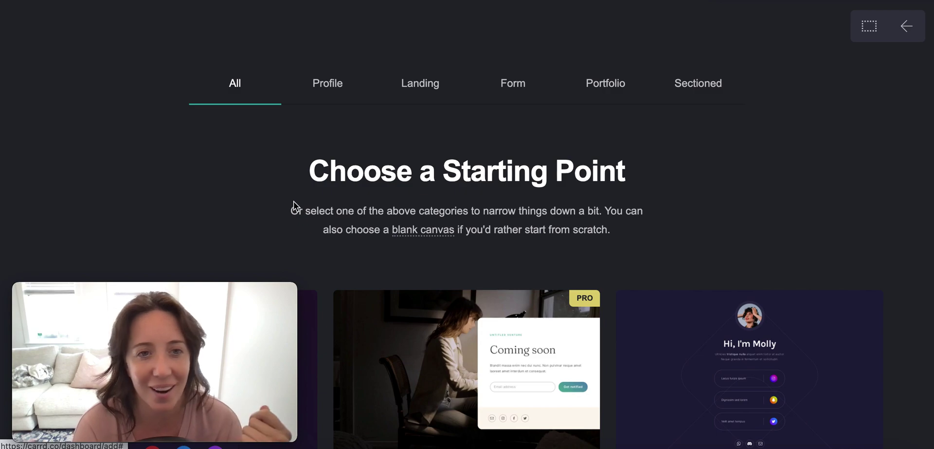
{"action": "scroll", "coordinate": [400, 104], "scroll_direction": "down", "scroll_amount": 3}
{"action": "mouse_move", "coordinate": [585, 133]}
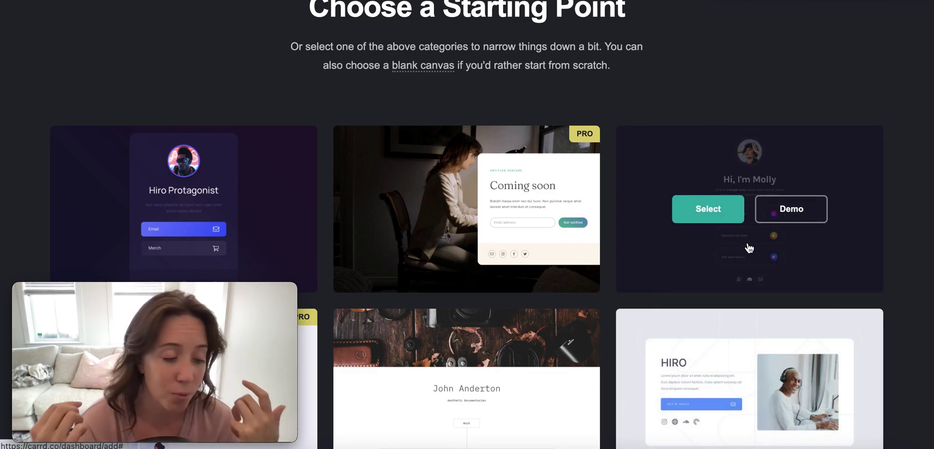
{"action": "scroll", "coordinate": [660, 261], "scroll_direction": "down", "scroll_amount": 3}
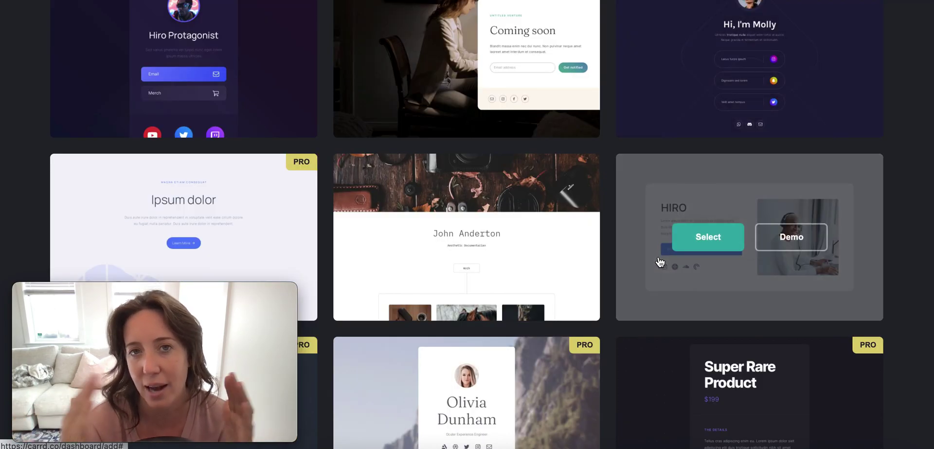
{"action": "scroll", "coordinate": [659, 261], "scroll_direction": "down", "scroll_amount": 4}
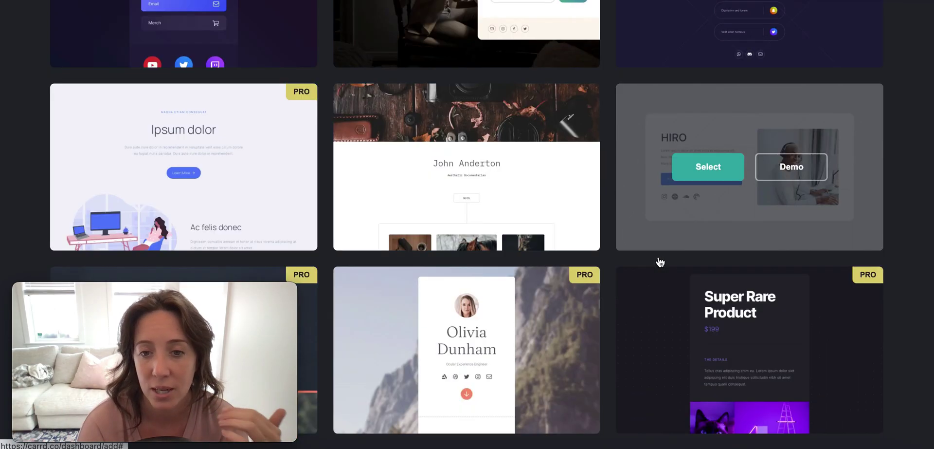
{"action": "scroll", "coordinate": [660, 262], "scroll_direction": "down", "scroll_amount": 4}
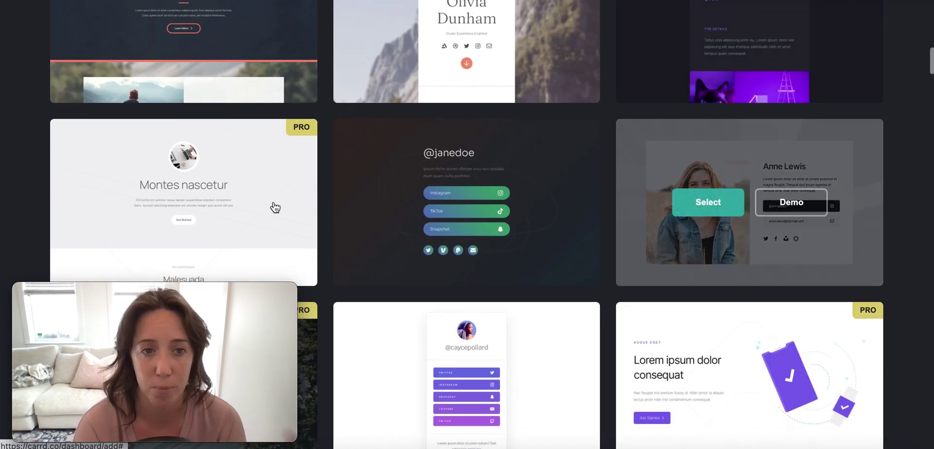
{"action": "mouse_move", "coordinate": [274, 207]}
{"action": "scroll", "coordinate": [274, 207], "scroll_direction": "down", "scroll_amount": 4}
{"action": "mouse_move", "coordinate": [513, 173]}
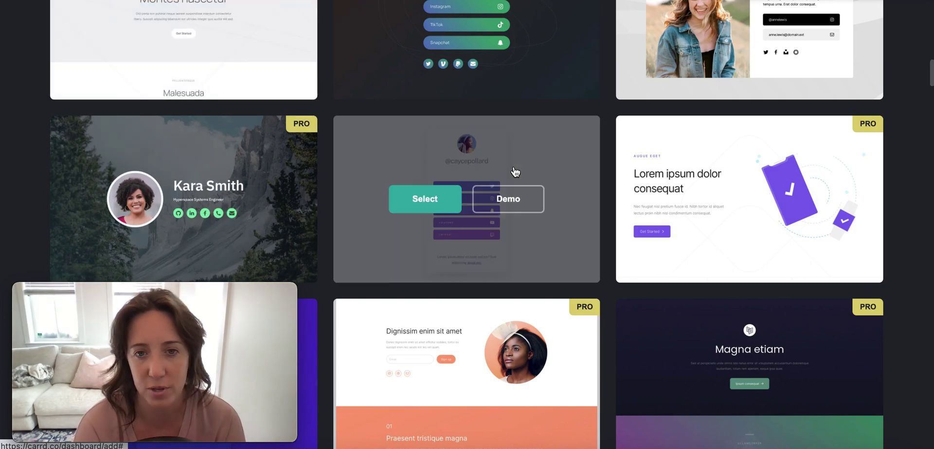
{"action": "scroll", "coordinate": [515, 172], "scroll_direction": "down", "scroll_amount": 3}
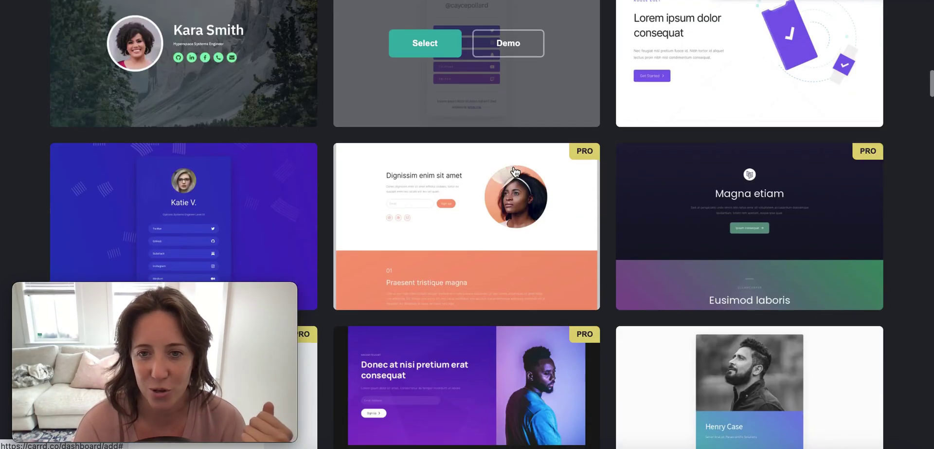
{"action": "scroll", "coordinate": [515, 171], "scroll_direction": "down", "scroll_amount": 5}
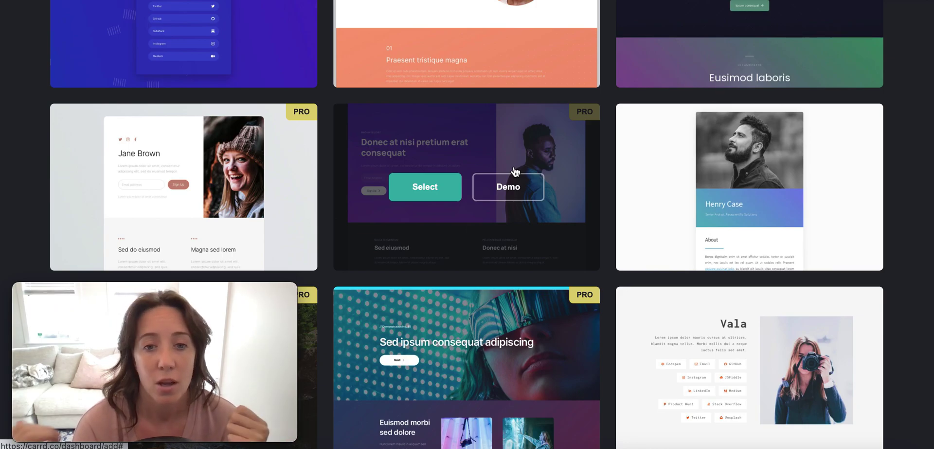
{"action": "scroll", "coordinate": [576, 148], "scroll_direction": "up", "scroll_amount": 15}
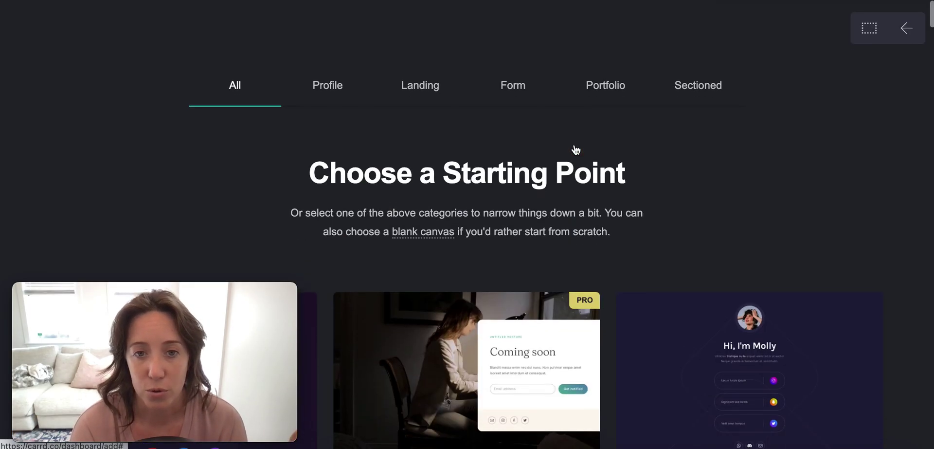
{"action": "scroll", "coordinate": [576, 141], "scroll_direction": "down", "scroll_amount": 4}
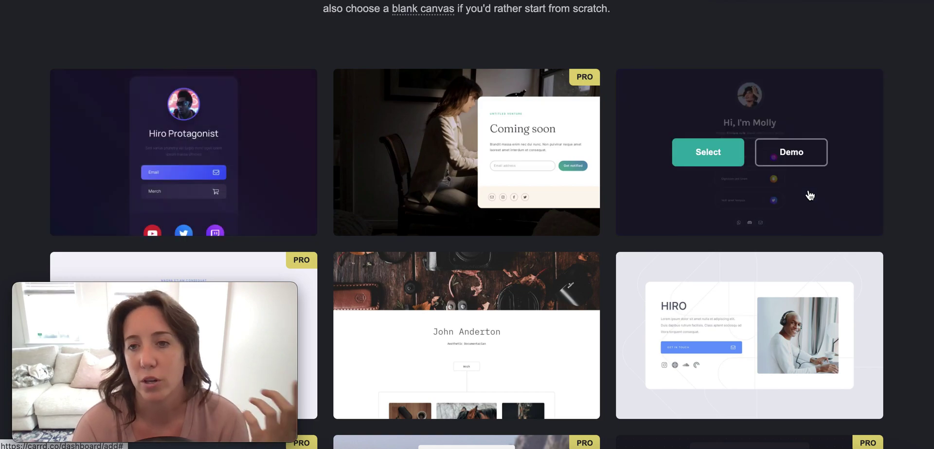
Preview the 'Hi, I'm Molly' template as a demo
{"action": "left_click", "coordinate": [797, 159]}
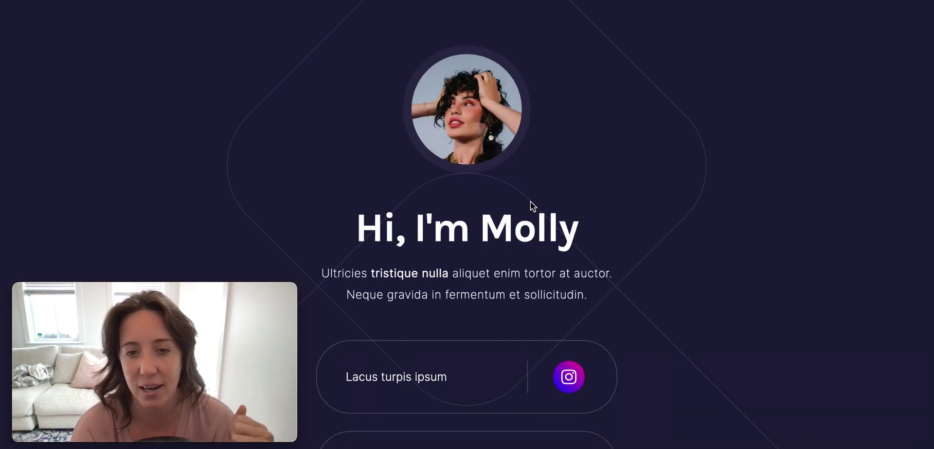
{"action": "scroll", "coordinate": [272, 214], "scroll_direction": "down", "scroll_amount": 5}
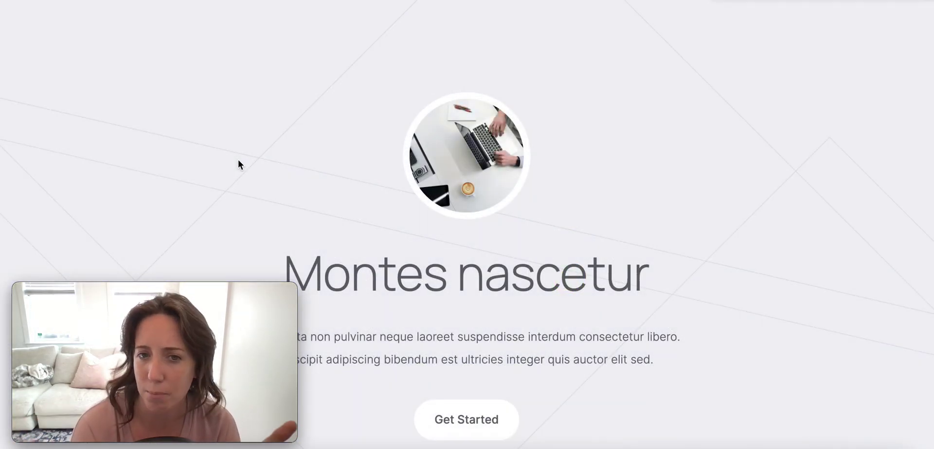
{"action": "scroll", "coordinate": [450, 138], "scroll_direction": "down", "scroll_amount": 2}
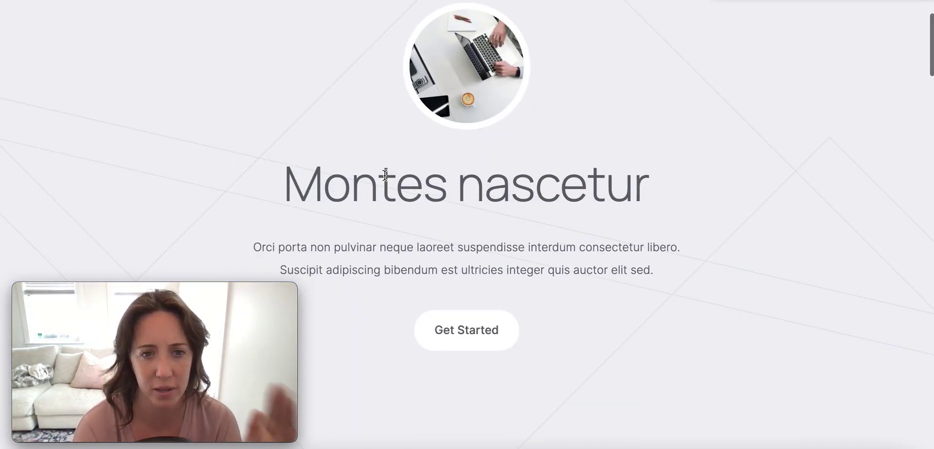
{"action": "scroll", "coordinate": [384, 173], "scroll_direction": "down", "scroll_amount": 2}
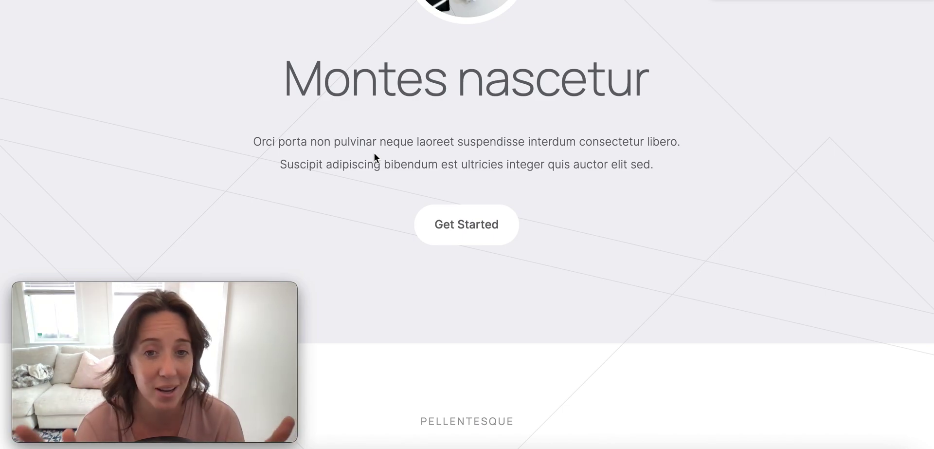
Scroll the Montes nascetur template down to its footer and back up
{"action": "scroll", "coordinate": [374, 153], "scroll_direction": "down", "scroll_amount": 12}
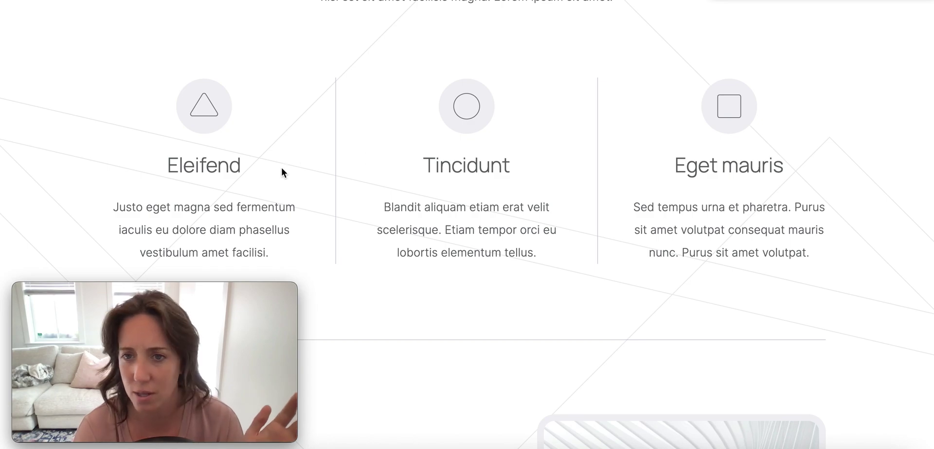
{"action": "scroll", "coordinate": [450, 214], "scroll_direction": "down", "scroll_amount": 1}
{"action": "scroll", "coordinate": [450, 214], "scroll_direction": "down", "scroll_amount": 3}
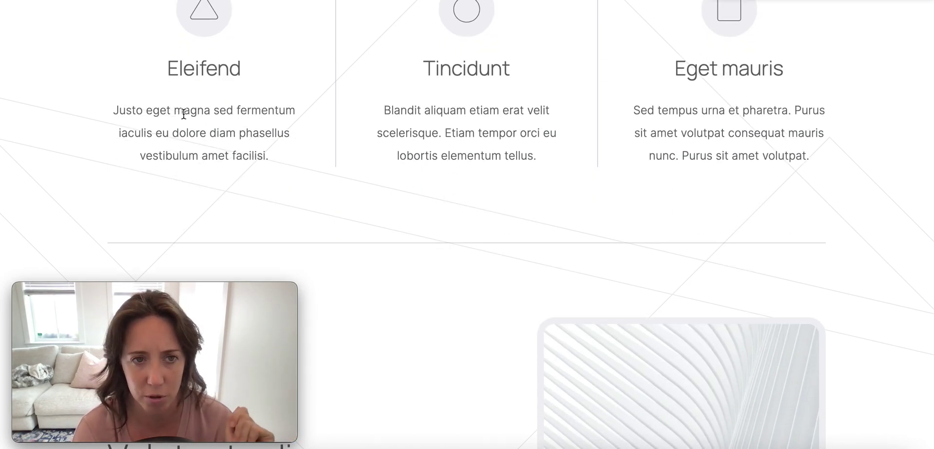
{"action": "scroll", "coordinate": [715, 151], "scroll_direction": "down", "scroll_amount": 7}
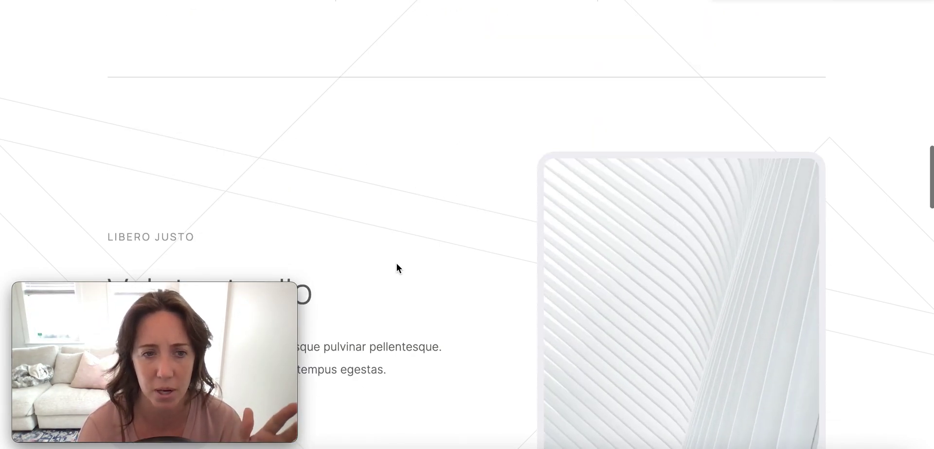
{"action": "scroll", "coordinate": [396, 267], "scroll_direction": "down", "scroll_amount": 9}
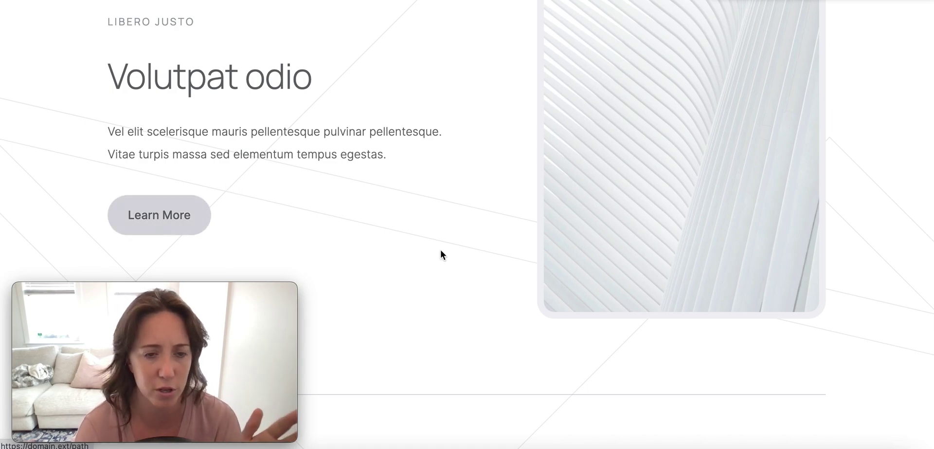
{"action": "scroll", "coordinate": [440, 248], "scroll_direction": "down", "scroll_amount": 12}
{"action": "scroll", "coordinate": [441, 251], "scroll_direction": "down", "scroll_amount": 20}
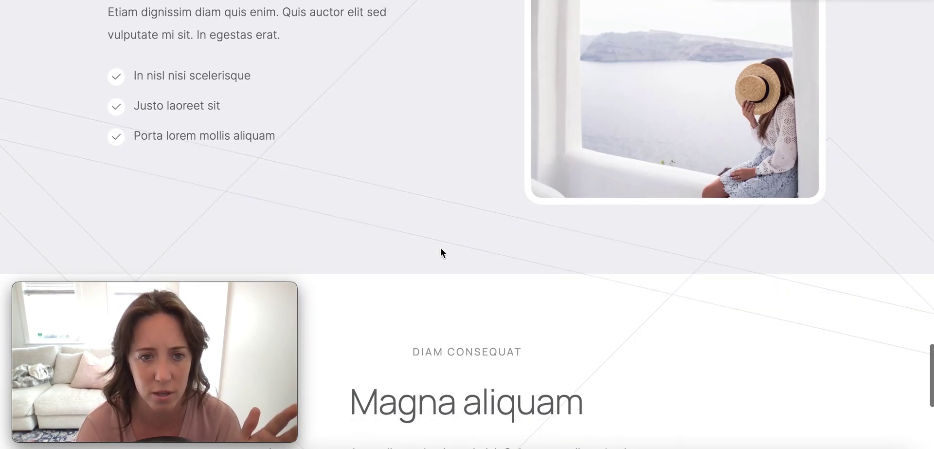
{"action": "scroll", "coordinate": [441, 252], "scroll_direction": "down", "scroll_amount": 5}
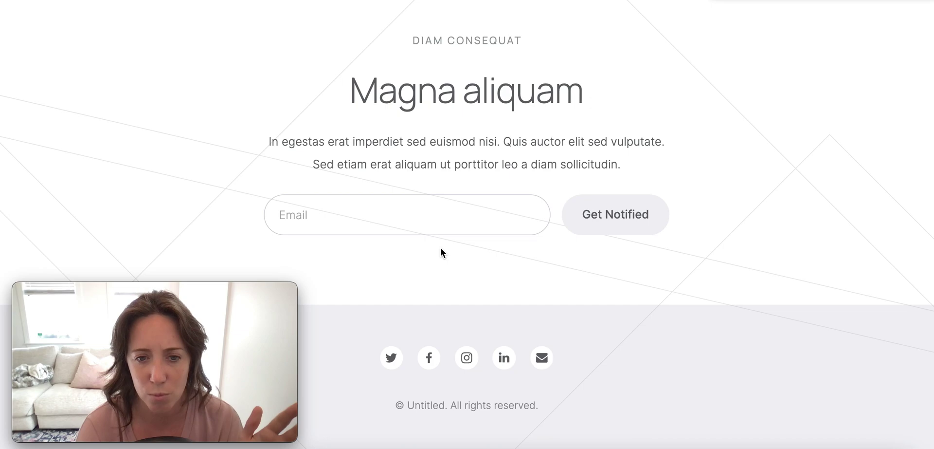
{"action": "scroll", "coordinate": [441, 252], "scroll_direction": "up", "scroll_amount": 20}
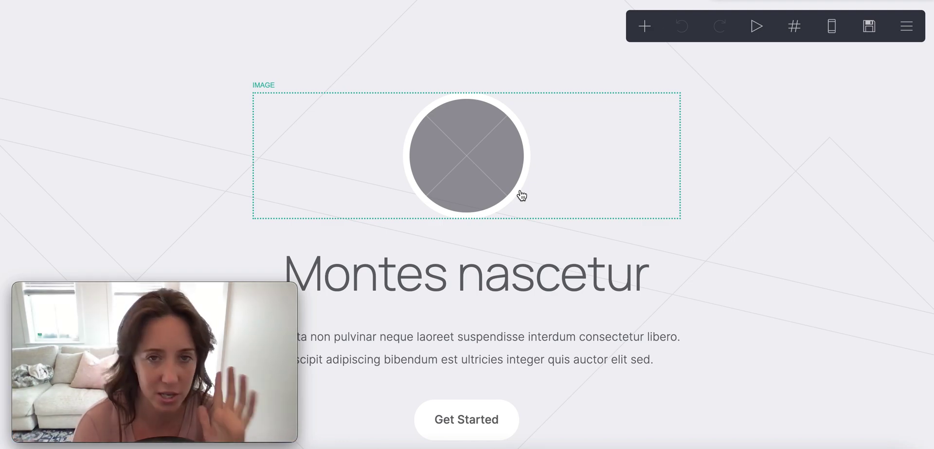
Select the circular placeholder image above the heading to show its Image settings
{"action": "left_click", "coordinate": [480, 178]}
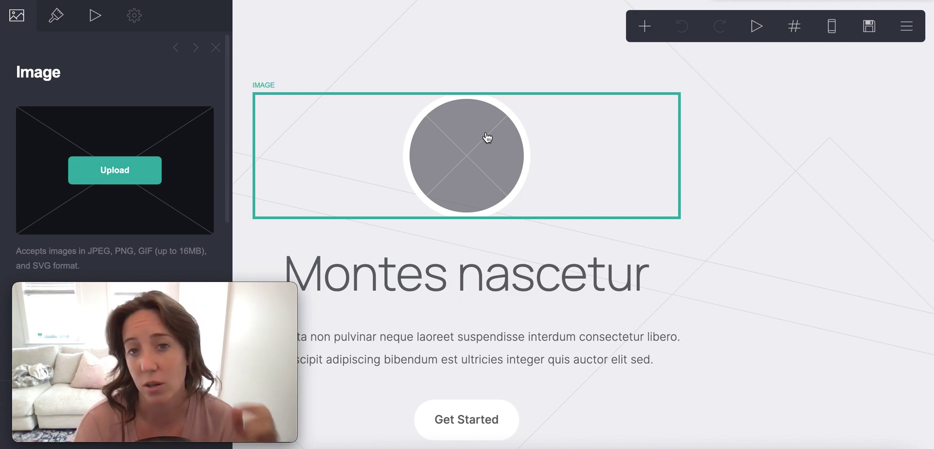
Upload the purple-haired photo and crop it to frame her face and hat
{"action": "left_click", "coordinate": [124, 181]}
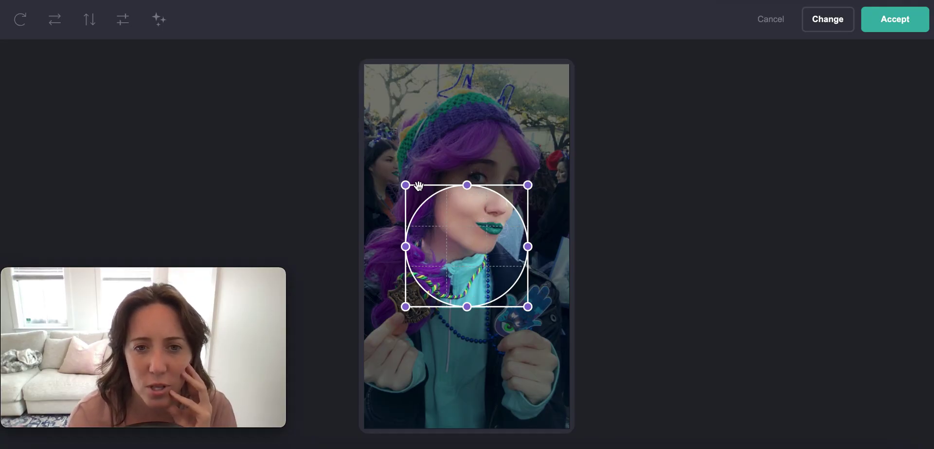
{"action": "left_click_drag", "start_coordinate": [418, 186], "coordinate": [381, 101]}
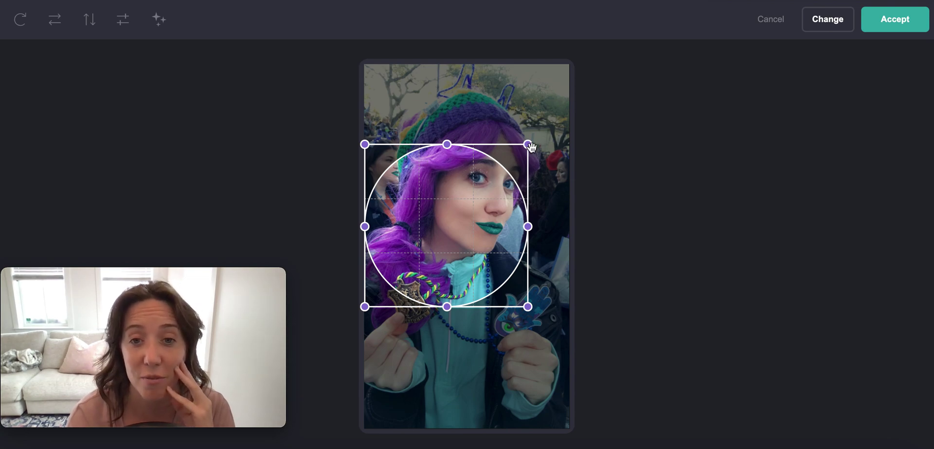
{"action": "left_click_drag", "start_coordinate": [528, 144], "coordinate": [612, 65]}
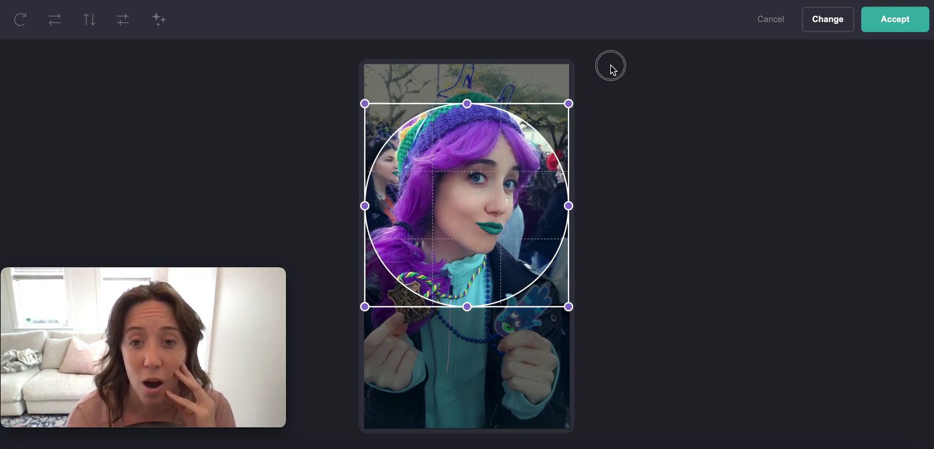
{"action": "left_click_drag", "start_coordinate": [470, 215], "coordinate": [470, 193]}
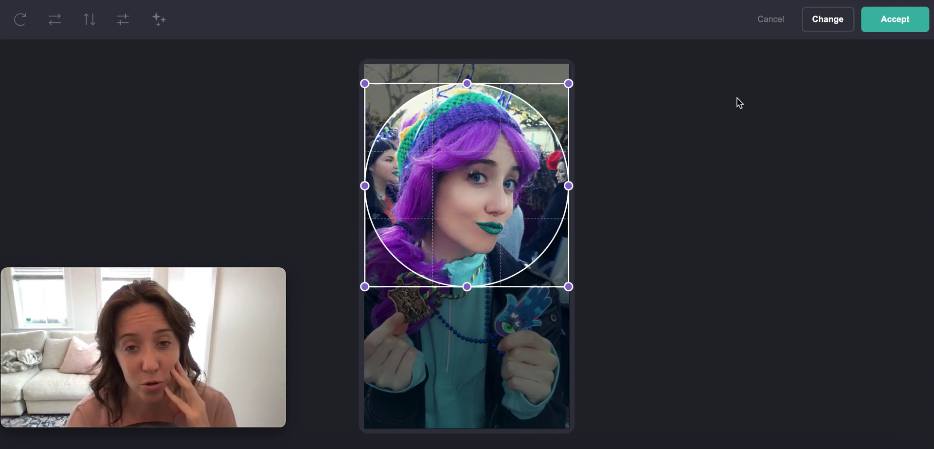
{"action": "left_click", "coordinate": [897, 24]}
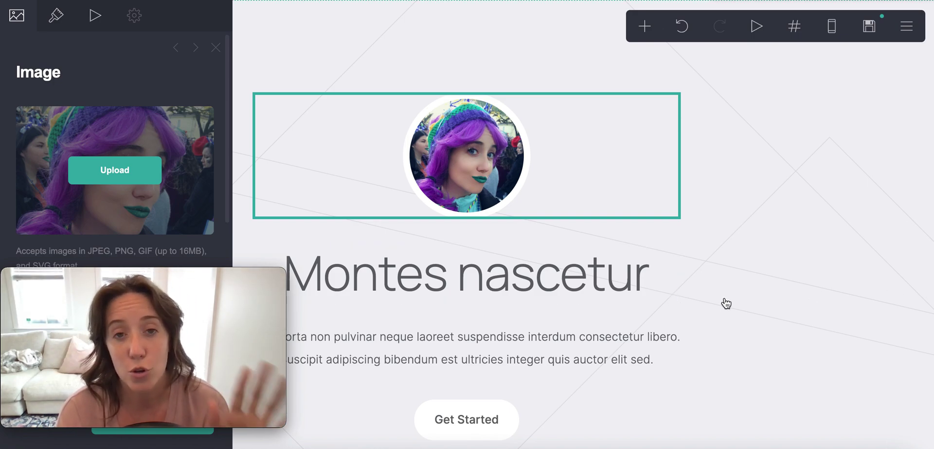
{"action": "scroll", "coordinate": [727, 303], "scroll_direction": "down", "scroll_amount": 3}
{"action": "scroll", "coordinate": [509, 146], "scroll_direction": "up", "scroll_amount": 2}
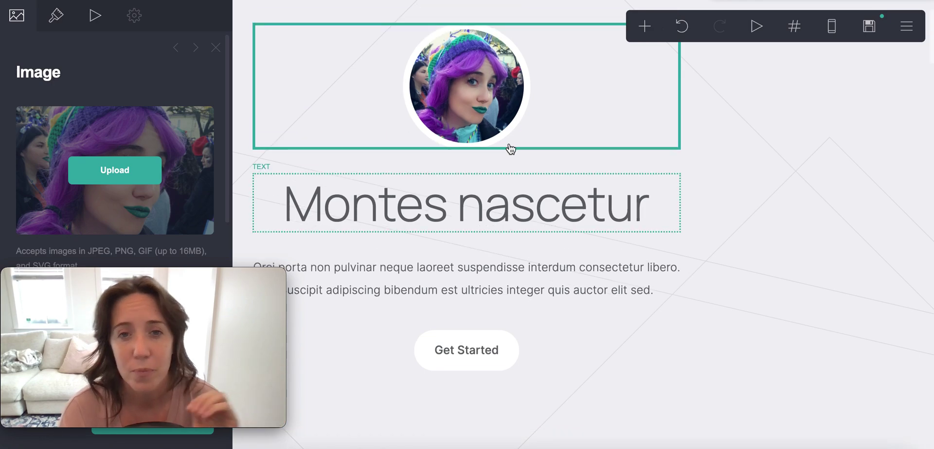
{"action": "scroll", "coordinate": [134, 124], "scroll_direction": "down", "scroll_amount": 2}
{"action": "scroll", "coordinate": [133, 125], "scroll_direction": "down", "scroll_amount": 2}
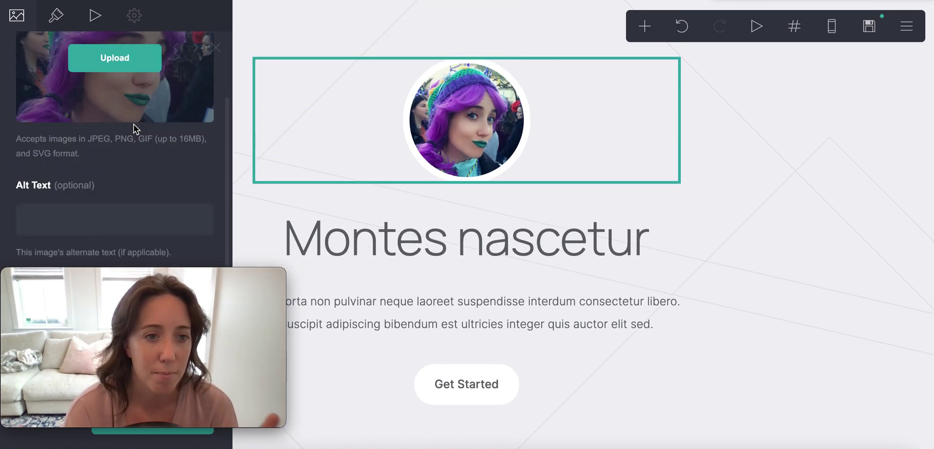
{"action": "scroll", "coordinate": [133, 127], "scroll_direction": "down", "scroll_amount": 2}
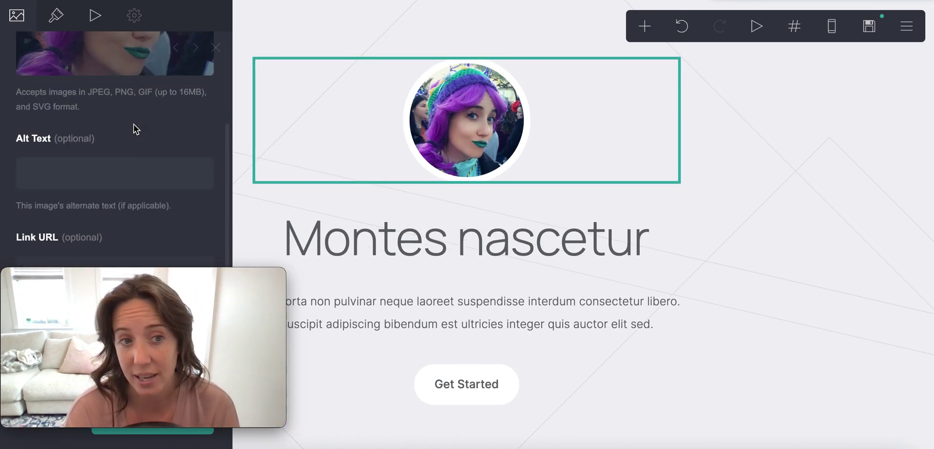
{"action": "left_click", "coordinate": [105, 155]}
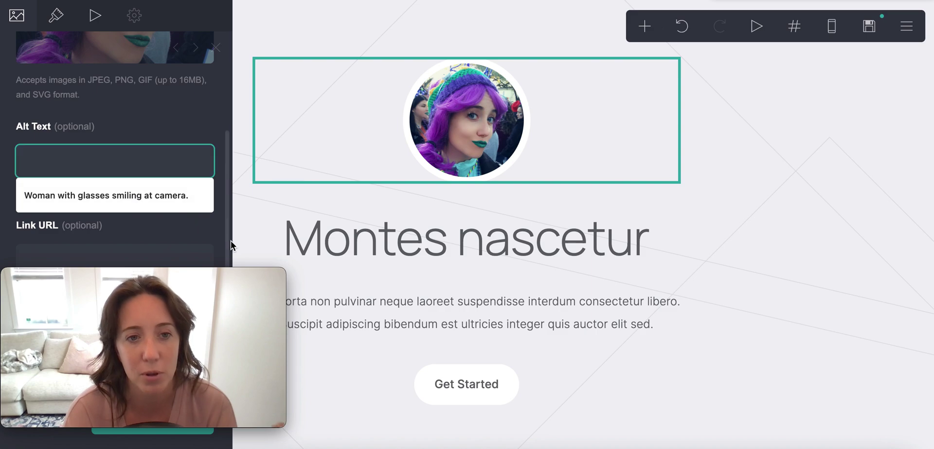
{"action": "left_click", "coordinate": [725, 269]}
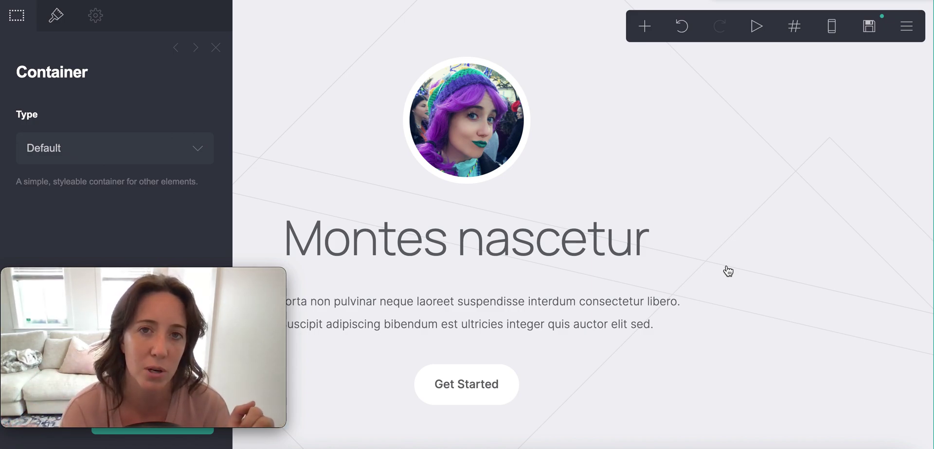
{"action": "left_click", "coordinate": [451, 160]}
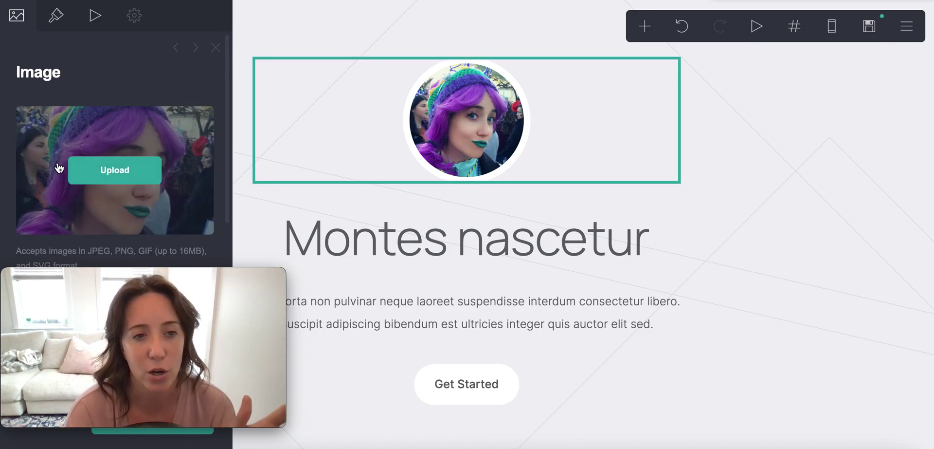
{"action": "scroll", "coordinate": [157, 175], "scroll_direction": "down", "scroll_amount": 3}
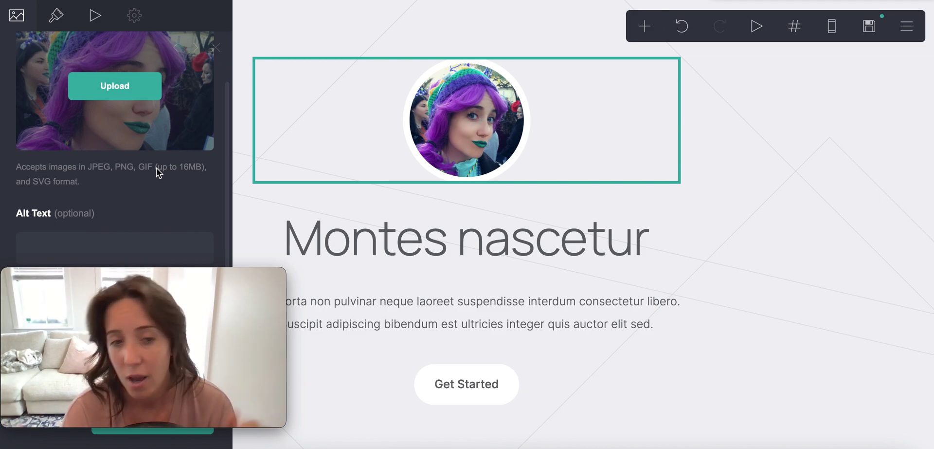
Replace the 'Montes nascetur' heading text with the site owner's full name
{"action": "left_click", "coordinate": [433, 235]}
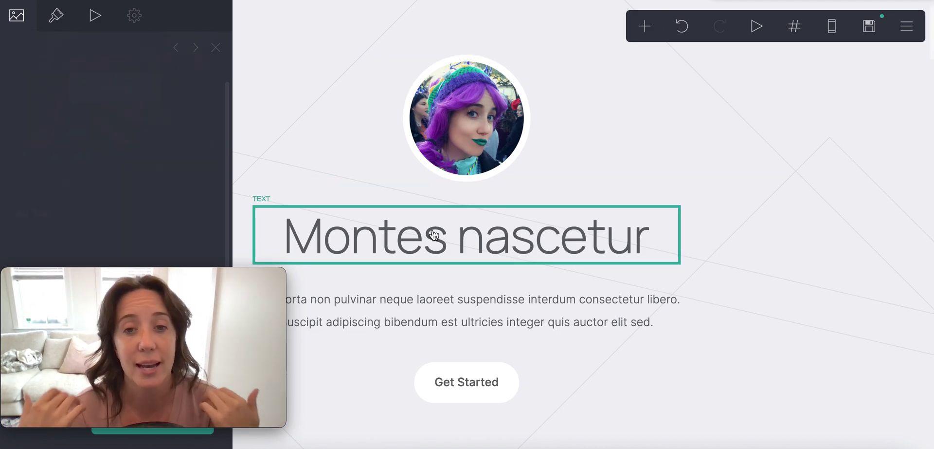
{"action": "left_click", "coordinate": [130, 142]}
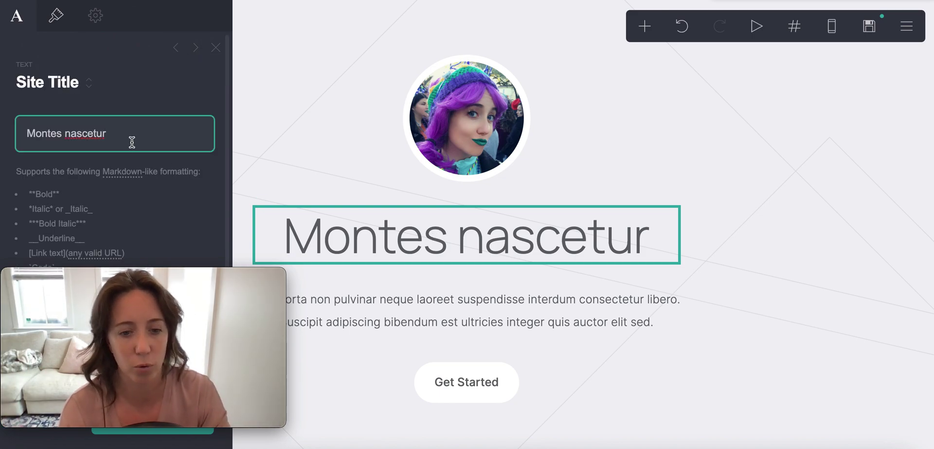
{"action": "type", "text": "ERINå"}
{"action": "key", "text": "BackSpace"}
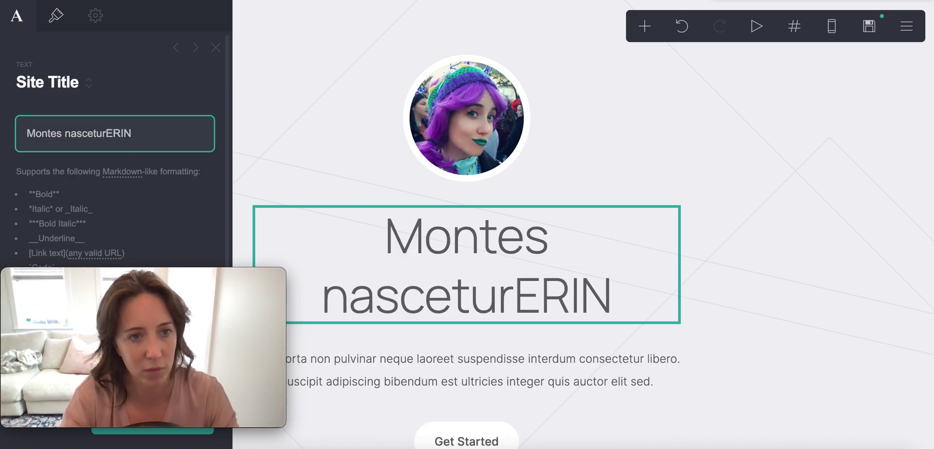
{"action": "key", "text": "BackSpace"}
{"action": "key", "text": "BackSpace"}
{"action": "key", "text": "super+a"}
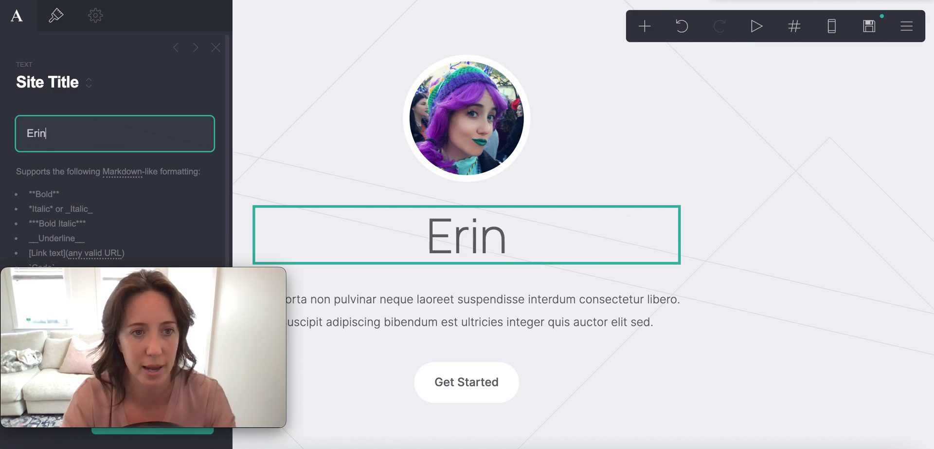
{"action": "scroll", "coordinate": [116, 195], "scroll_direction": "down", "scroll_amount": 1}
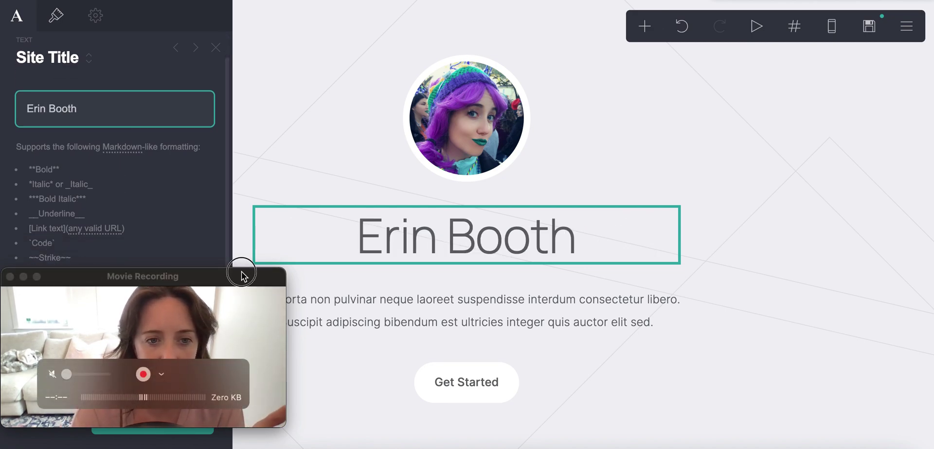
{"action": "left_click_drag", "start_coordinate": [241, 272], "coordinate": [884, 274]}
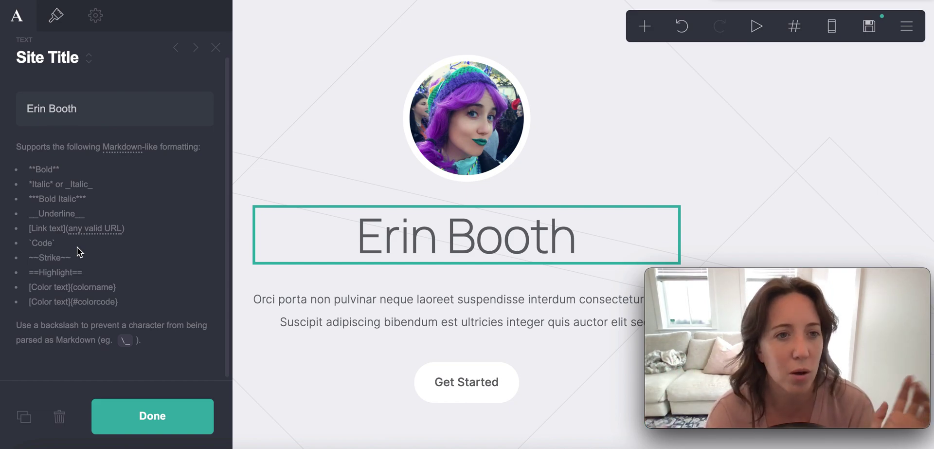
Wrap the title text in ** markdown markers to make it bold
{"action": "left_click", "coordinate": [33, 111]}
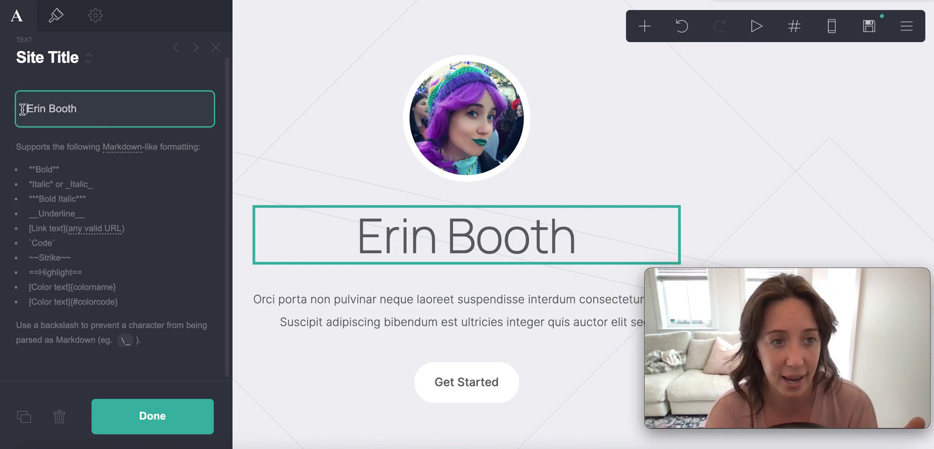
{"action": "left_click", "coordinate": [27, 173]}
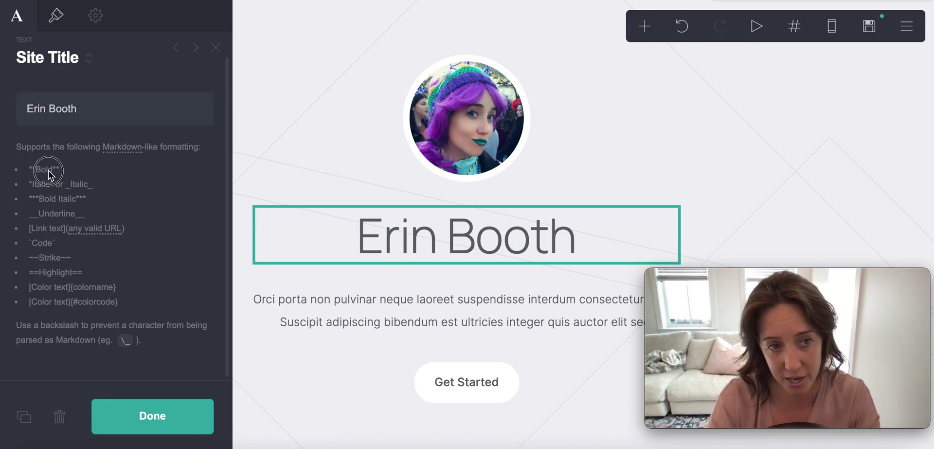
{"action": "left_click", "coordinate": [27, 108]}
{"action": "type", "text": "**"}
{"action": "left_click", "coordinate": [102, 116]}
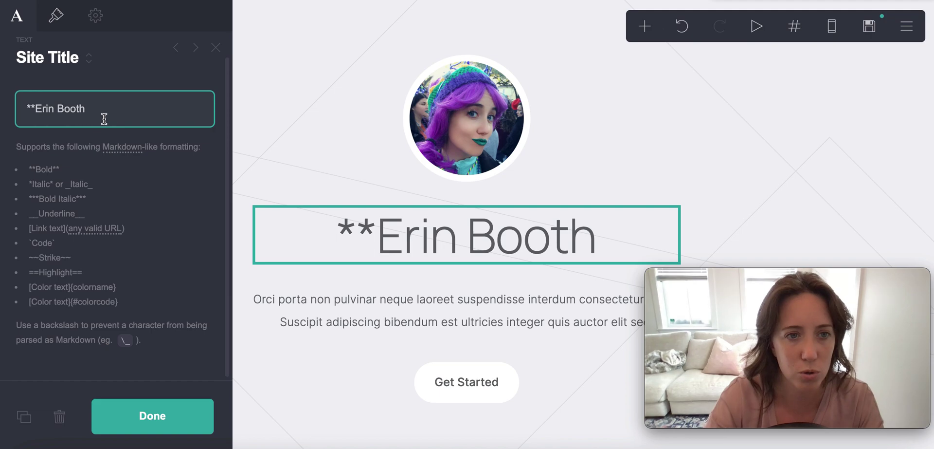
{"action": "type", "text": "**"}
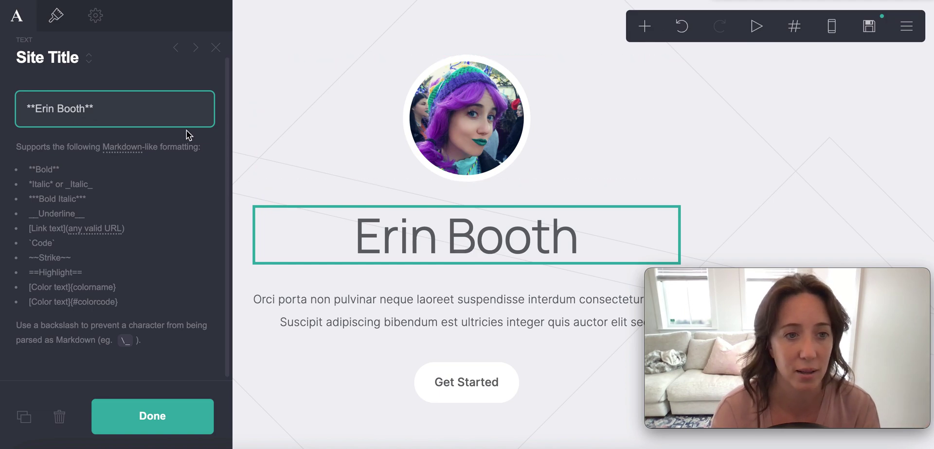
{"action": "key", "text": "BackSpace"}
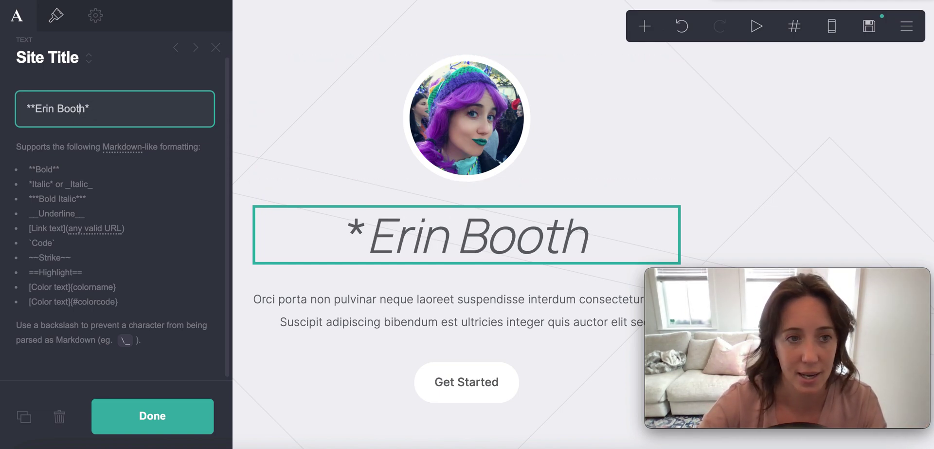
{"action": "left_click", "coordinate": [31, 108]}
{"action": "key", "text": "BackSpace"}
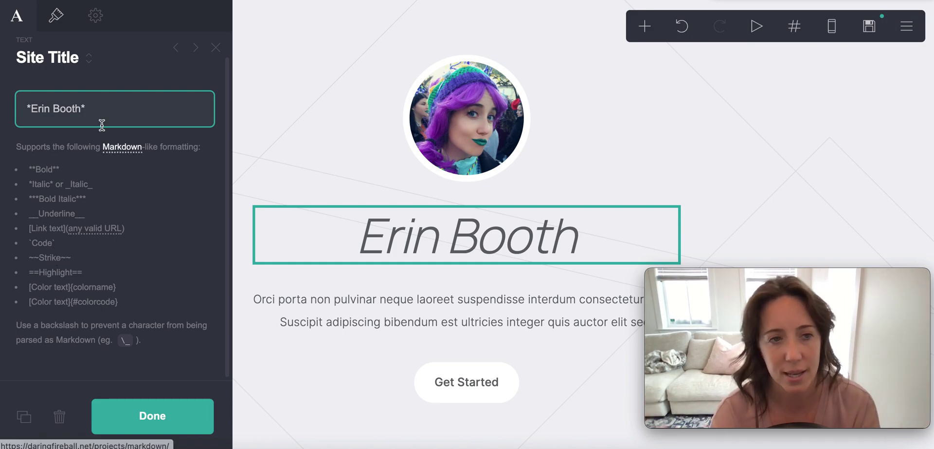
{"action": "left_click", "coordinate": [85, 107]}
{"action": "type", "text": "*"}
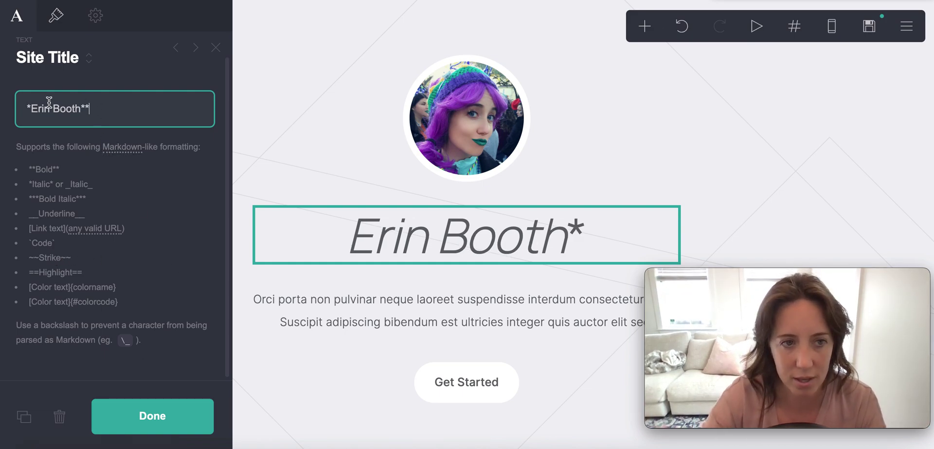
{"action": "left_click", "coordinate": [29, 110]}
{"action": "type", "text": "*"}
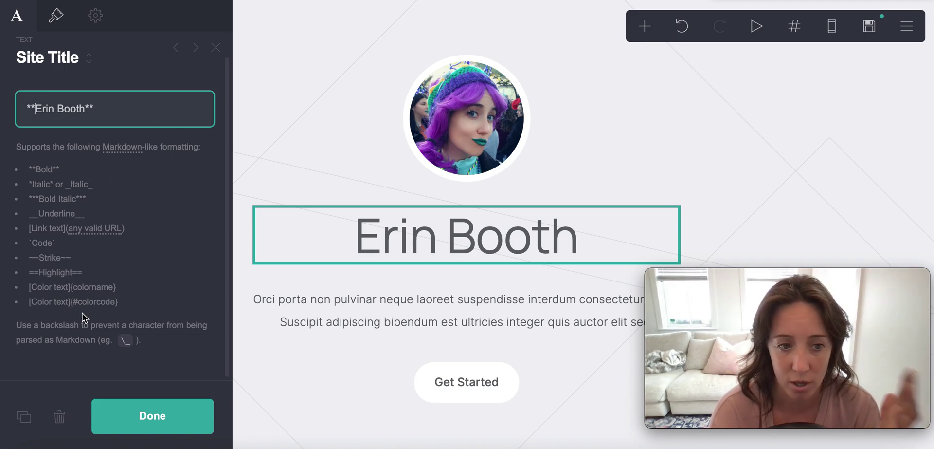
Show the title's Appearance settings (color #646669, Manrope, size 4.125)
{"action": "scroll", "coordinate": [88, 214], "scroll_direction": "up", "scroll_amount": 1}
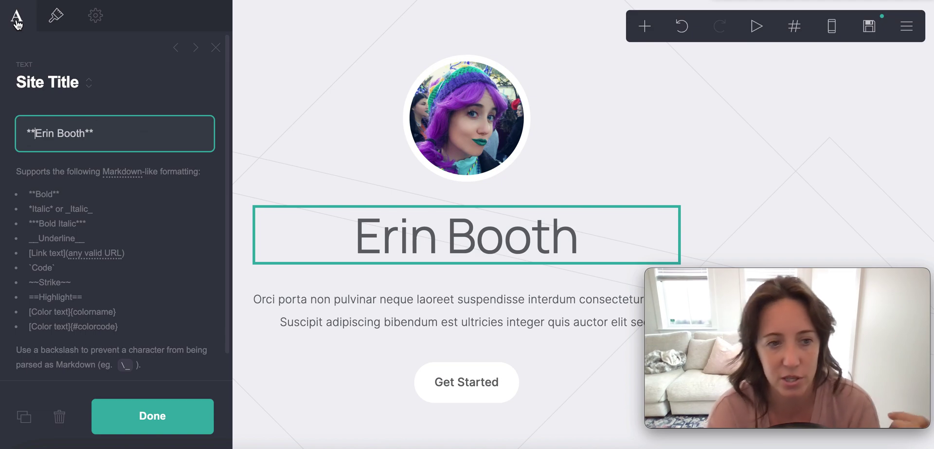
{"action": "scroll", "coordinate": [18, 173], "scroll_direction": "down", "scroll_amount": 1}
{"action": "scroll", "coordinate": [18, 174], "scroll_direction": "up", "scroll_amount": 1}
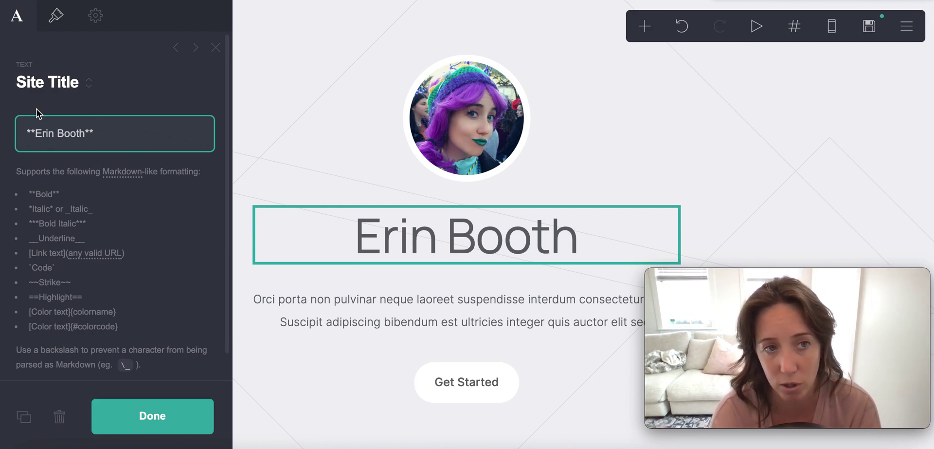
{"action": "left_click", "coordinate": [55, 18]}
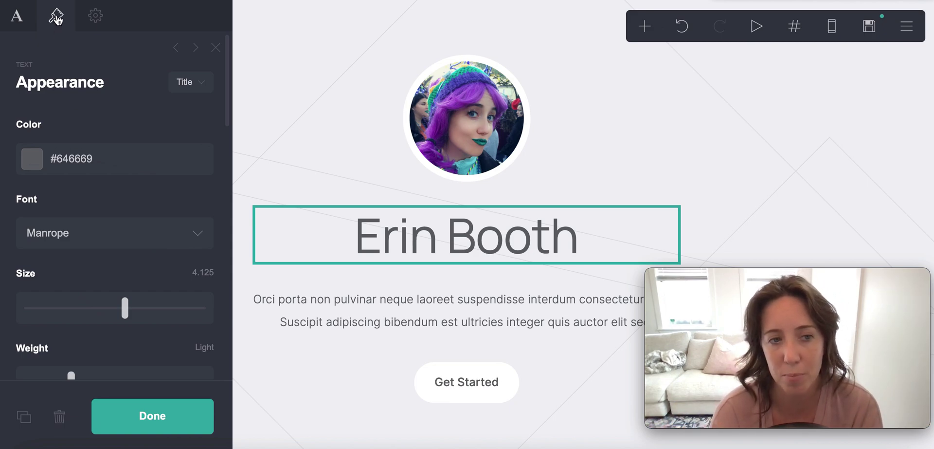
Turn the title text blue, #2F5896
{"action": "left_click", "coordinate": [33, 158]}
{"action": "left_click", "coordinate": [158, 249]}
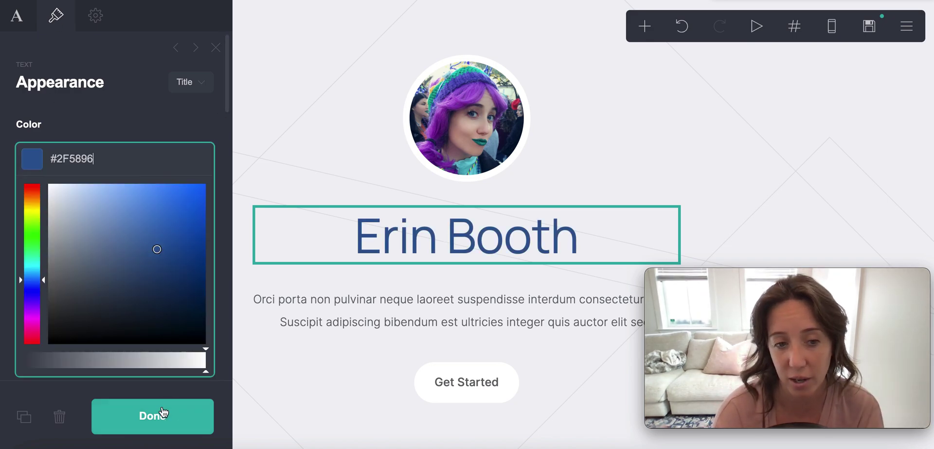
{"action": "left_click", "coordinate": [169, 422]}
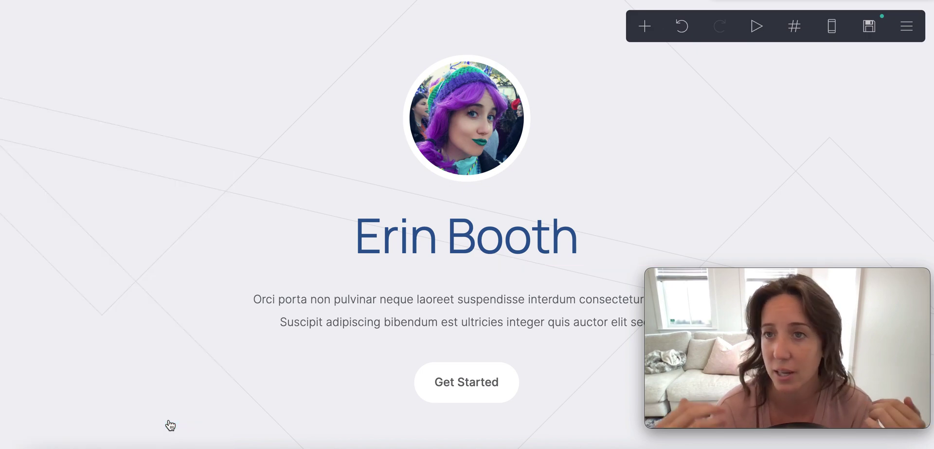
Enlarge the title to size 4.625 and set its weight to Medium
{"action": "left_click", "coordinate": [378, 249]}
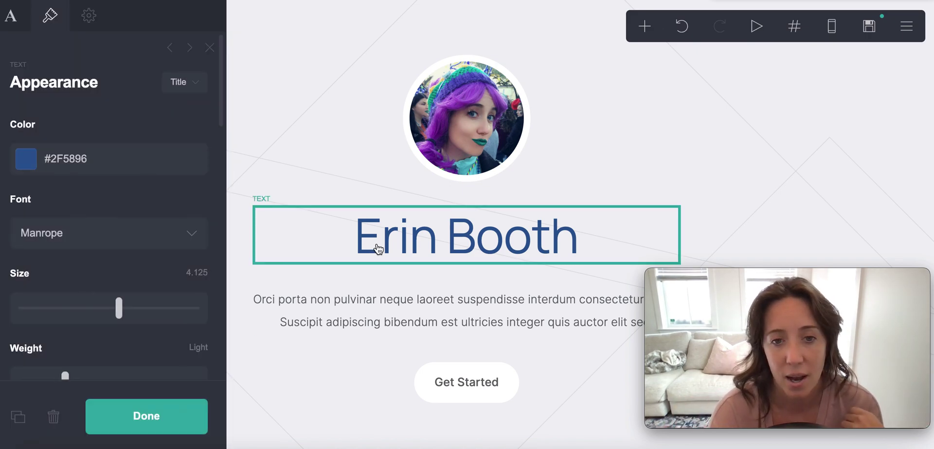
{"action": "scroll", "coordinate": [86, 215], "scroll_direction": "down", "scroll_amount": 1}
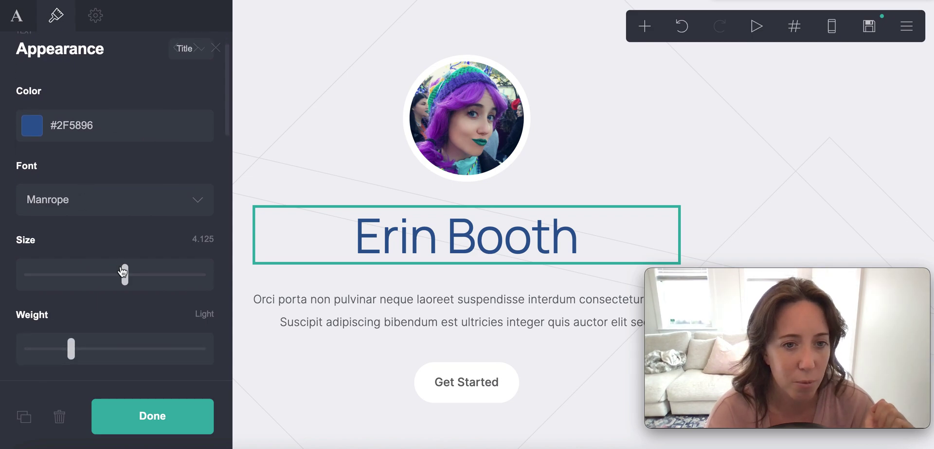
{"action": "left_click", "coordinate": [95, 276]}
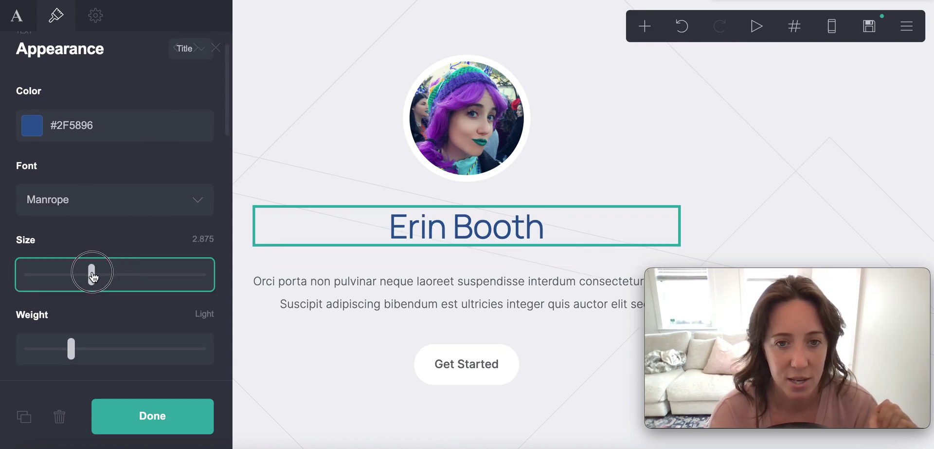
{"action": "left_click", "coordinate": [141, 277]}
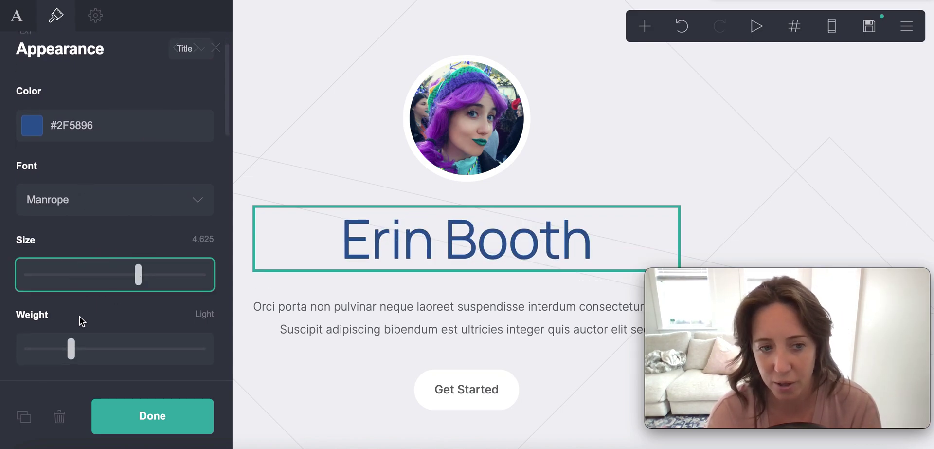
{"action": "left_click_drag", "start_coordinate": [71, 347], "coordinate": [50, 348]}
{"action": "left_click", "coordinate": [105, 348]}
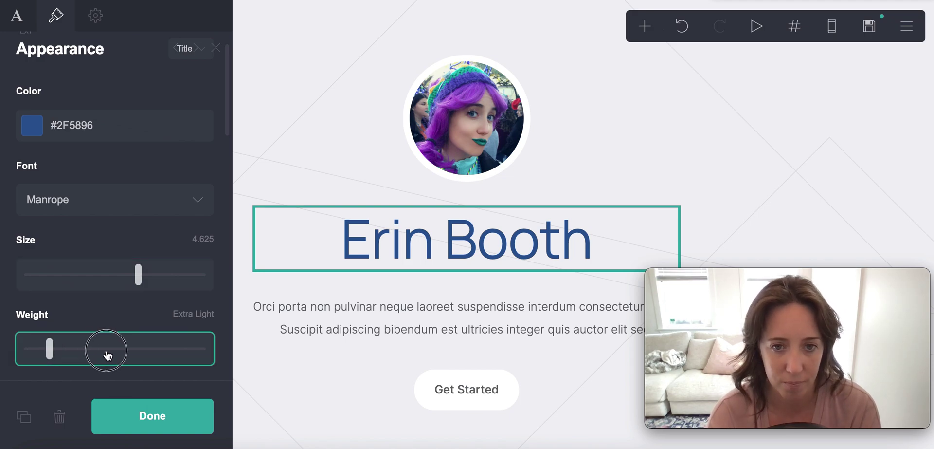
{"action": "left_click", "coordinate": [111, 348]}
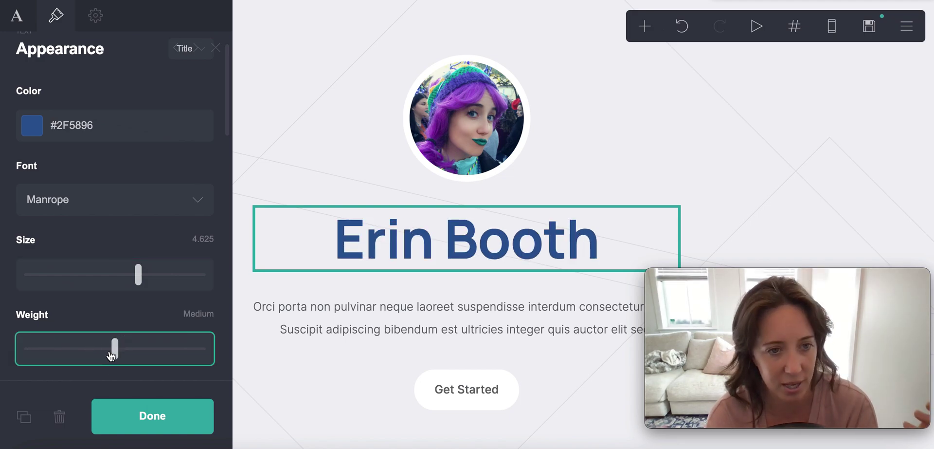
{"action": "scroll", "coordinate": [108, 234], "scroll_direction": "down", "scroll_amount": 2}
{"action": "scroll", "coordinate": [108, 234], "scroll_direction": "up", "scroll_amount": 3}
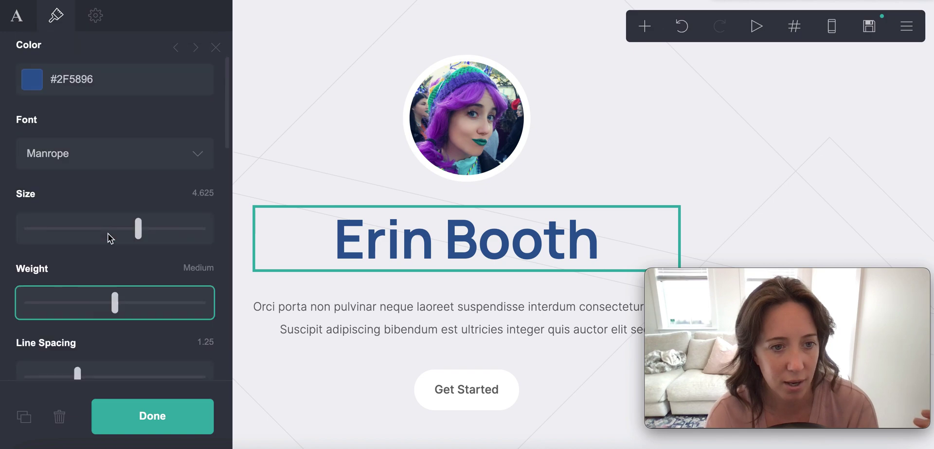
Switch the title font to Oxygen, finish editing, and select the paragraph below
{"action": "left_click", "coordinate": [92, 227]}
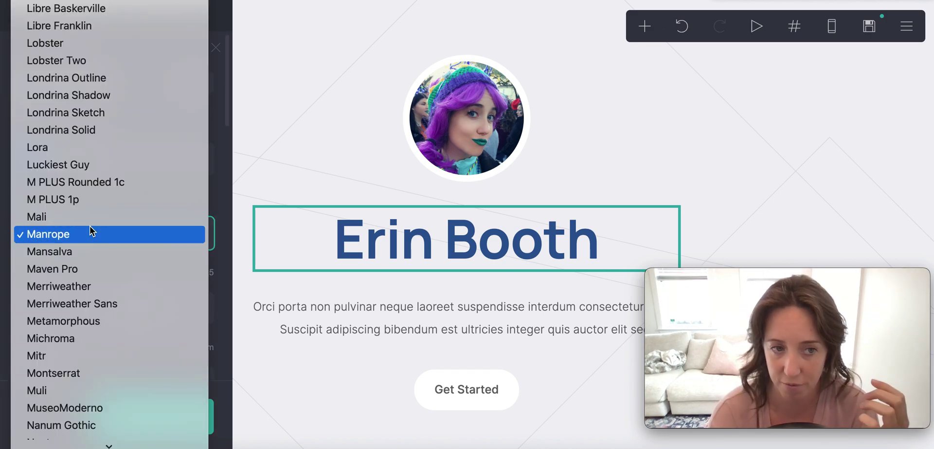
{"action": "scroll", "coordinate": [92, 233], "scroll_direction": "up", "scroll_amount": 5}
{"action": "left_click", "coordinate": [171, 234]}
{"action": "left_click", "coordinate": [171, 233]}
{"action": "scroll", "coordinate": [147, 296], "scroll_direction": "down", "scroll_amount": 10}
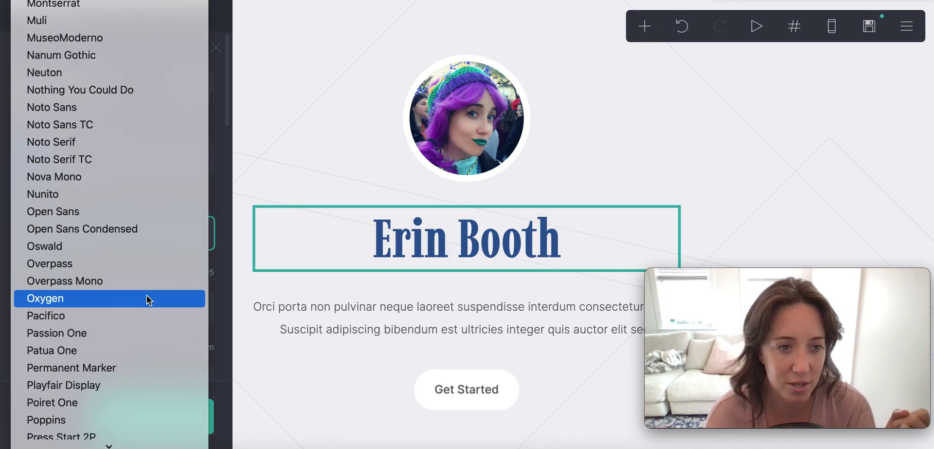
{"action": "left_click", "coordinate": [148, 299]}
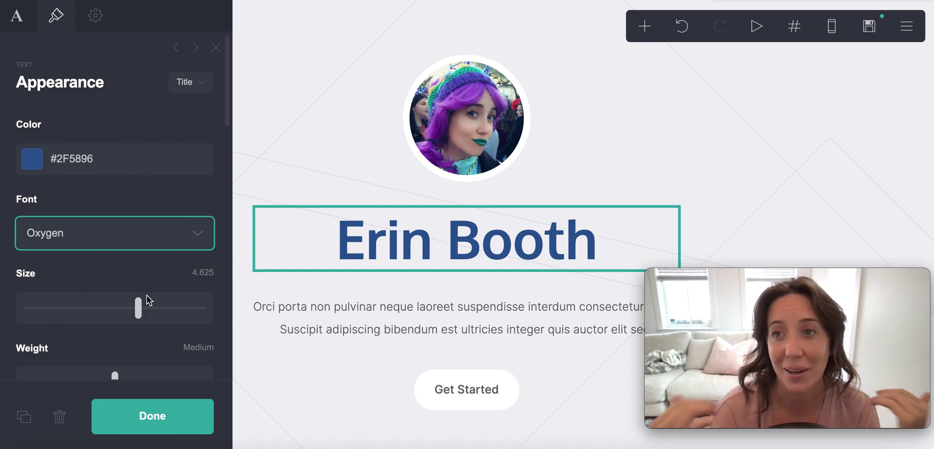
{"action": "left_click", "coordinate": [146, 428]}
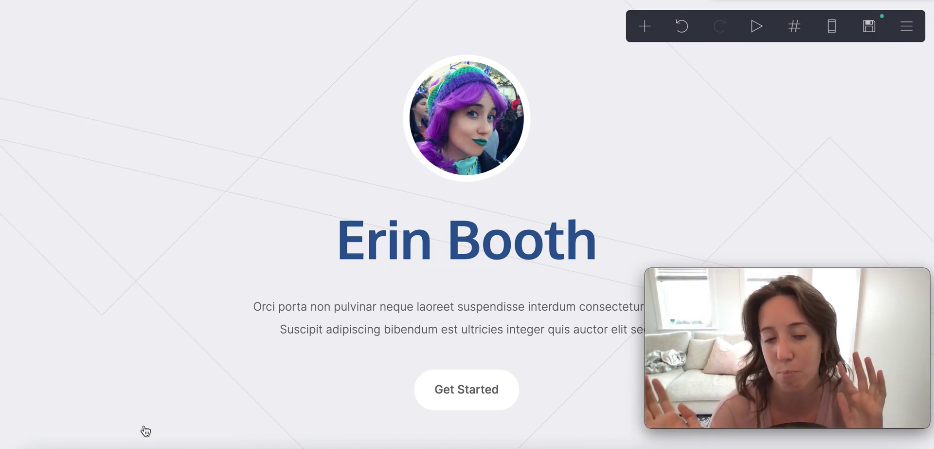
{"action": "scroll", "coordinate": [145, 431], "scroll_direction": "down", "scroll_amount": 2}
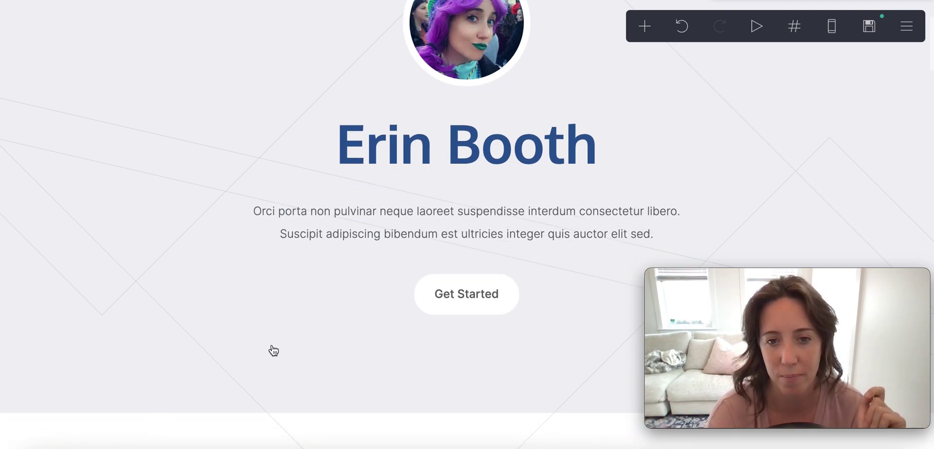
{"action": "left_click", "coordinate": [422, 222]}
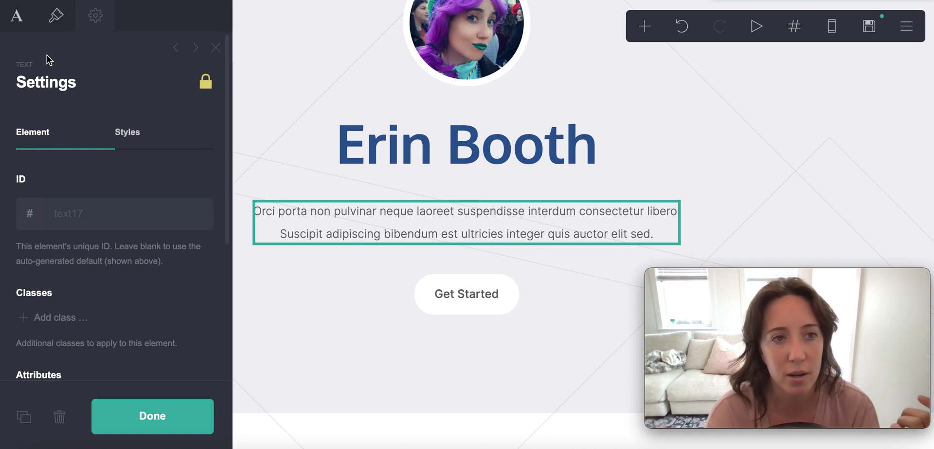
Replace the sample paragraph text under the title with 'Tagline'
{"action": "left_click", "coordinate": [17, 17]}
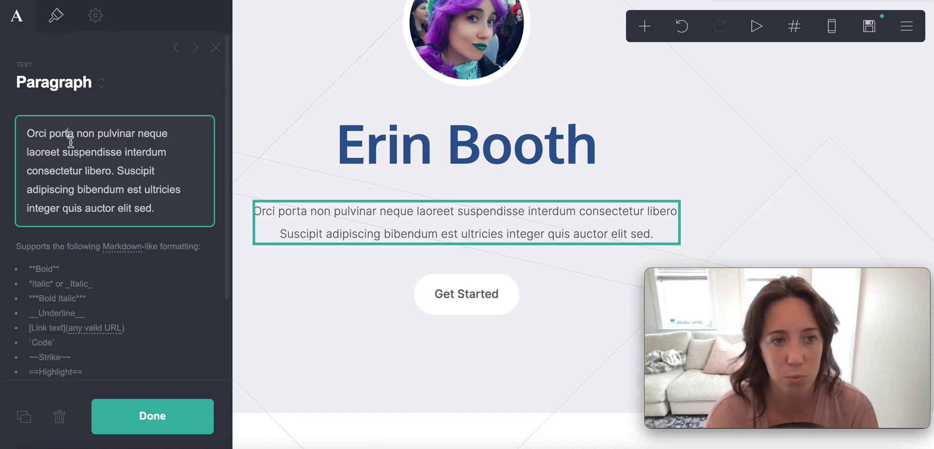
{"action": "key", "text": "ctrl+a"}
{"action": "type", "text": "Tagline"}
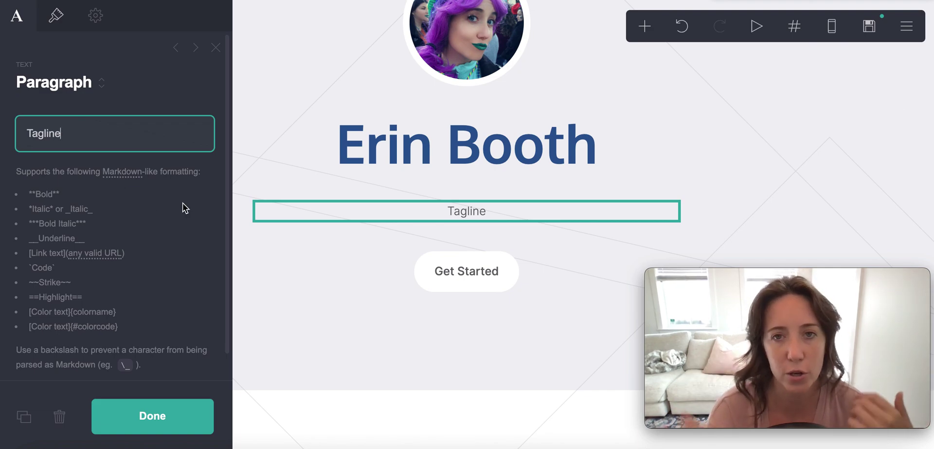
{"action": "key", "text": "Escape"}
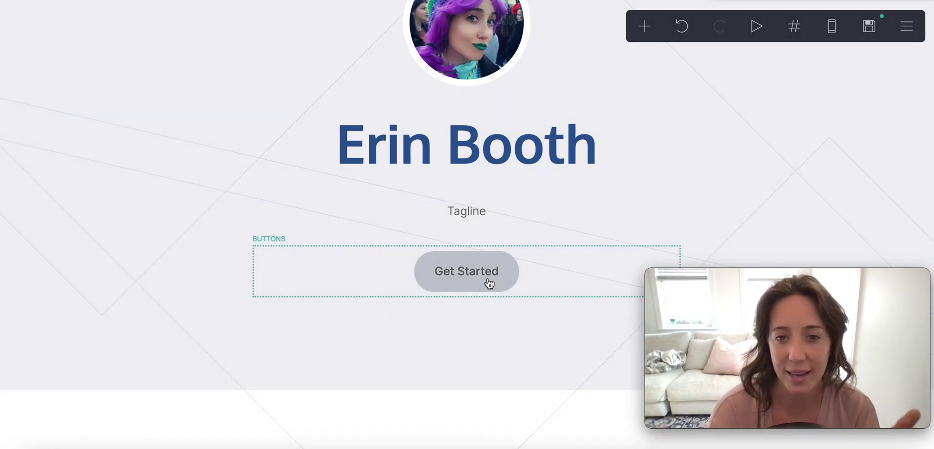
{"action": "scroll", "coordinate": [391, 282], "scroll_direction": "down", "scroll_amount": 8}
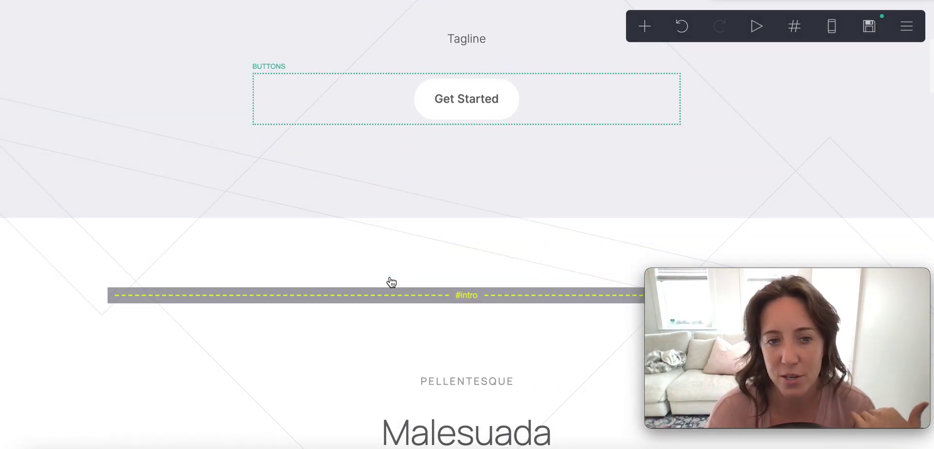
Select the Get Started button block under the tagline and delete it
{"action": "scroll", "coordinate": [392, 282], "scroll_direction": "down", "scroll_amount": 5}
{"action": "scroll", "coordinate": [390, 279], "scroll_direction": "up", "scroll_amount": 12}
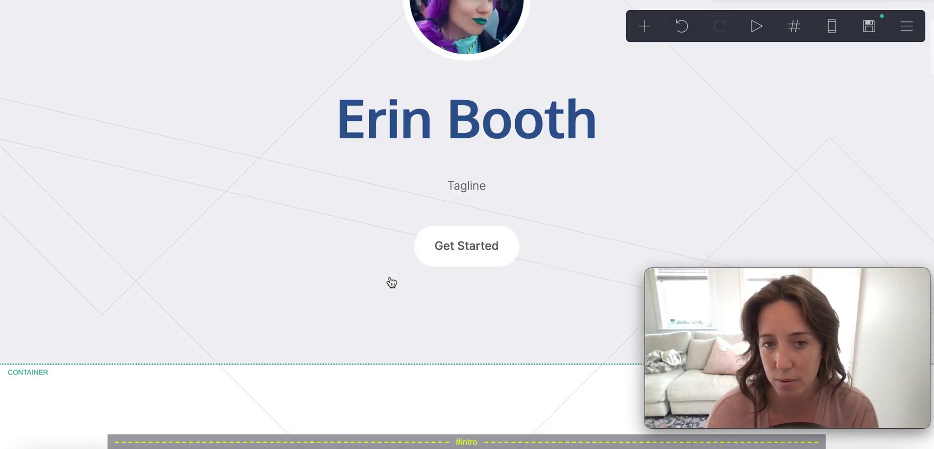
{"action": "left_click", "coordinate": [489, 249]}
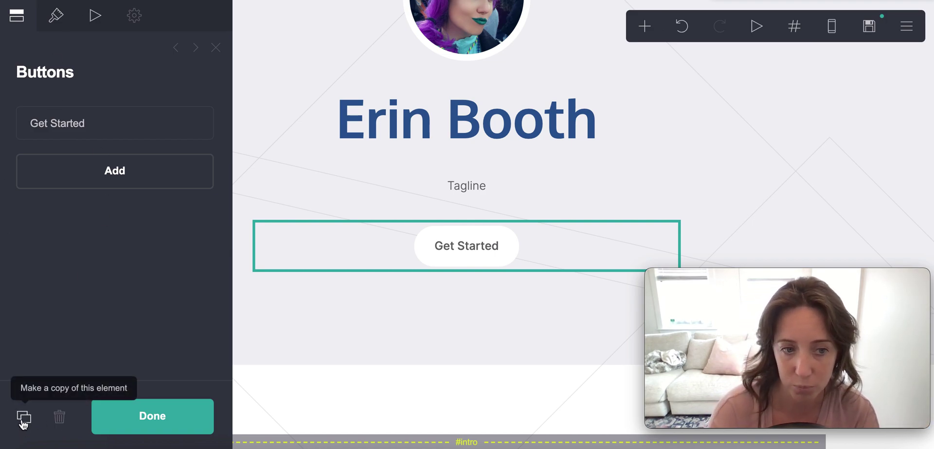
{"action": "left_click", "coordinate": [60, 420]}
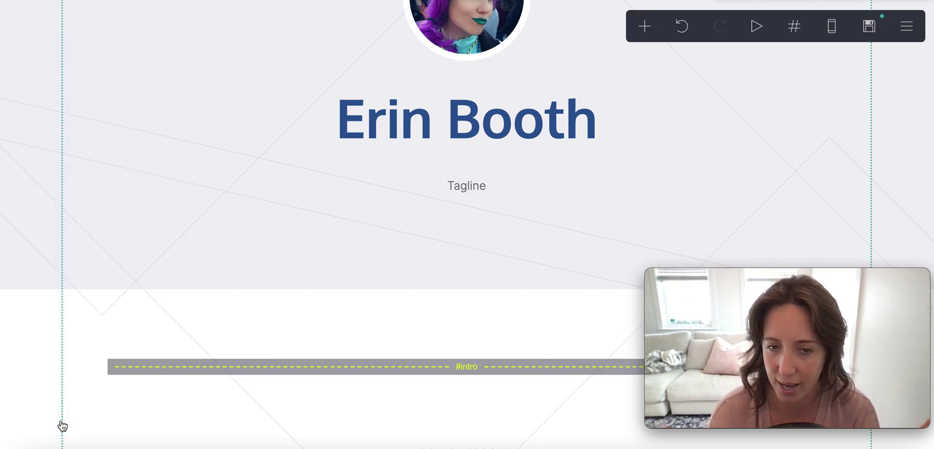
{"action": "scroll", "coordinate": [396, 287], "scroll_direction": "up", "scroll_amount": 3}
{"action": "scroll", "coordinate": [397, 288], "scroll_direction": "down", "scroll_amount": 5}
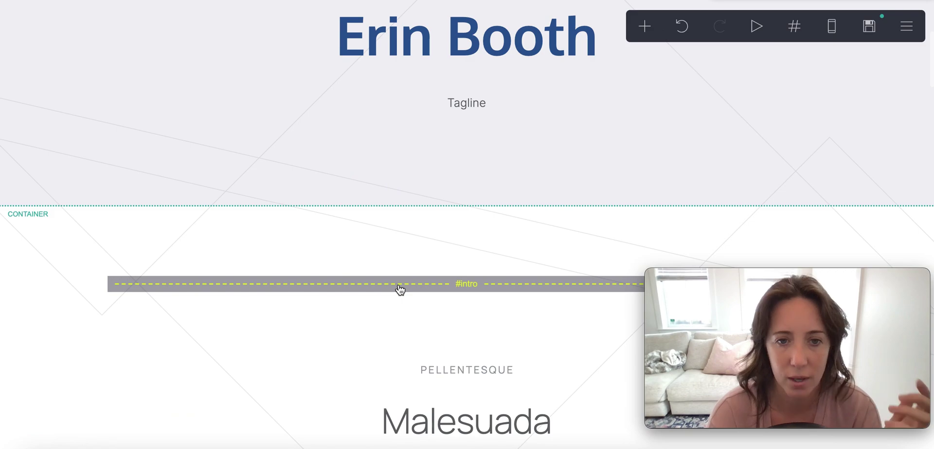
{"action": "scroll", "coordinate": [399, 289], "scroll_direction": "down", "scroll_amount": 3}
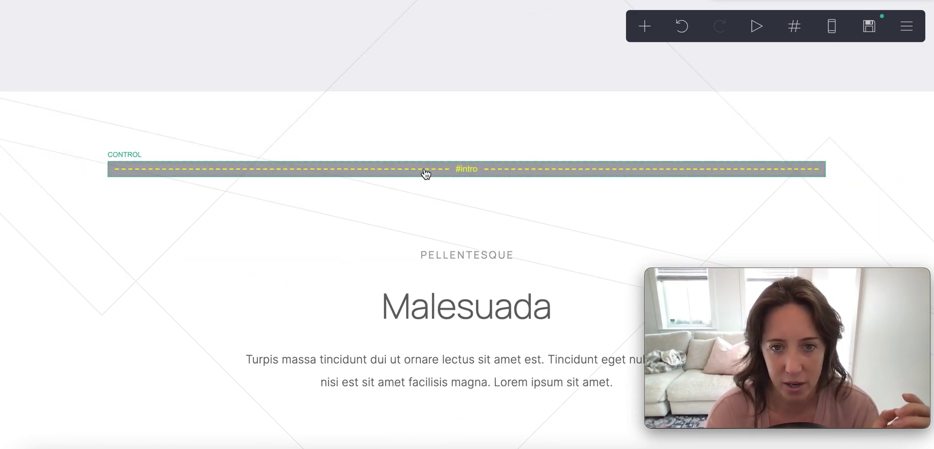
{"action": "left_click", "coordinate": [495, 174]}
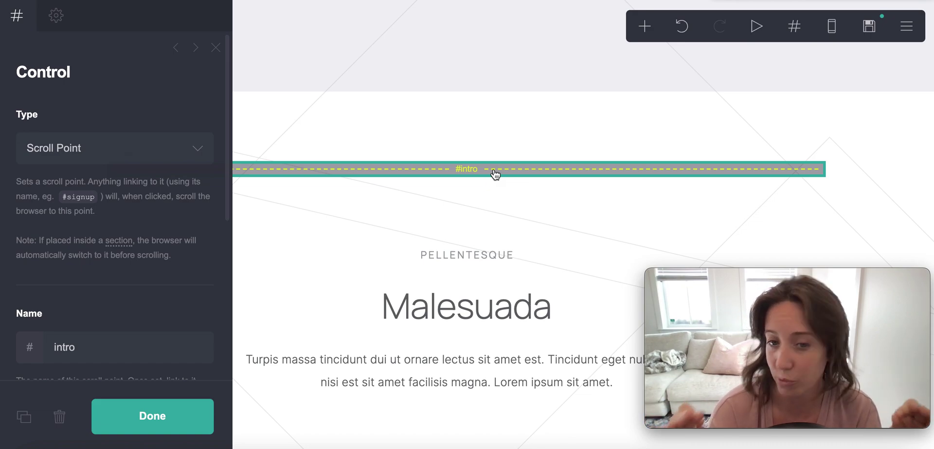
{"action": "key", "text": "Escape"}
{"action": "scroll", "coordinate": [284, 345], "scroll_direction": "down", "scroll_amount": 3}
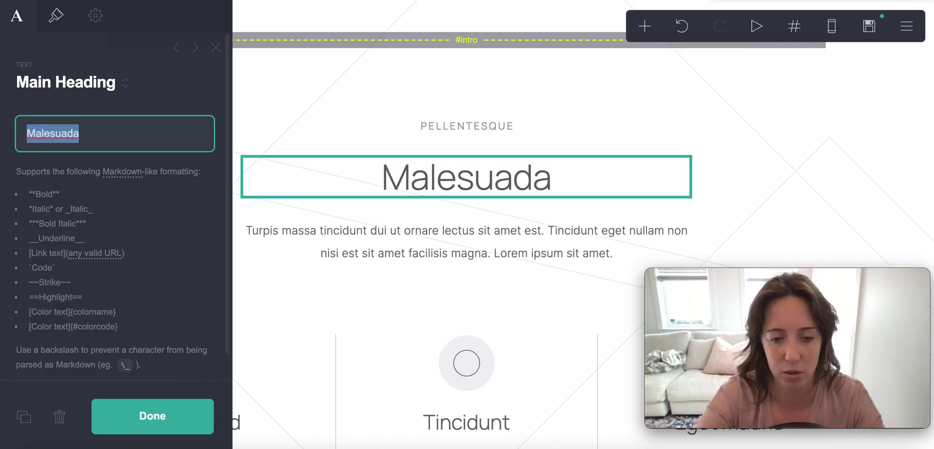
Retitle the second section's Malesuada heading to 'Services' and leave its sample paragraph unchanged
{"action": "type", "text": "Services"}
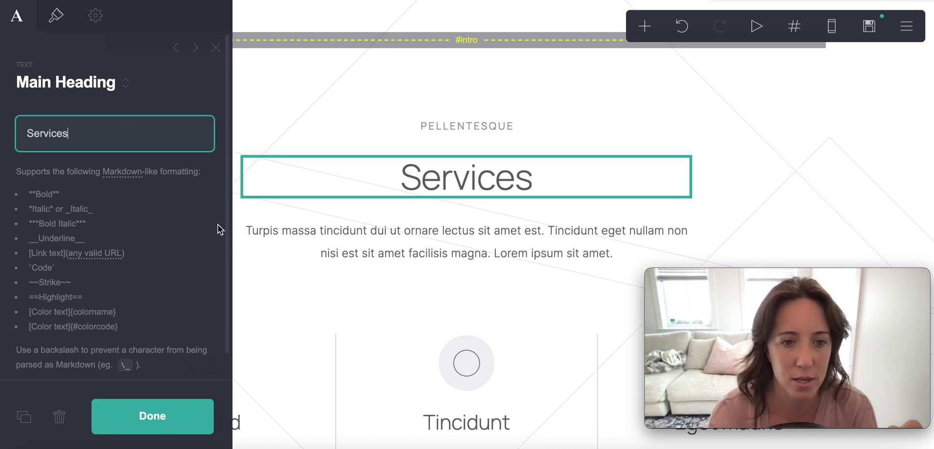
{"action": "left_click", "coordinate": [148, 426]}
{"action": "left_click", "coordinate": [490, 236]}
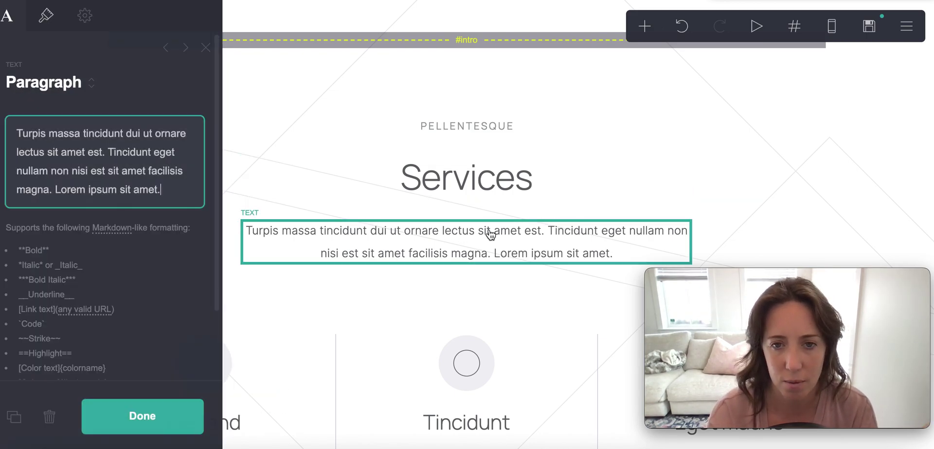
{"action": "scroll", "coordinate": [403, 287], "scroll_direction": "down", "scroll_amount": 4}
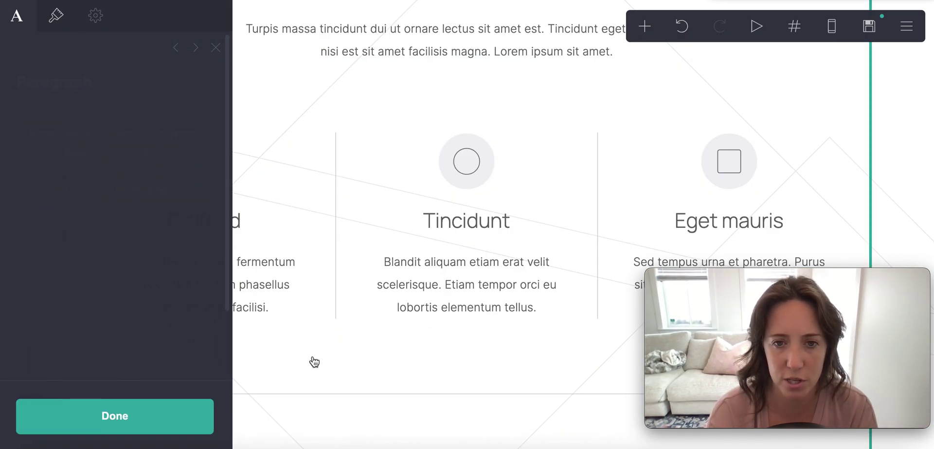
{"action": "left_click", "coordinate": [576, 155]}
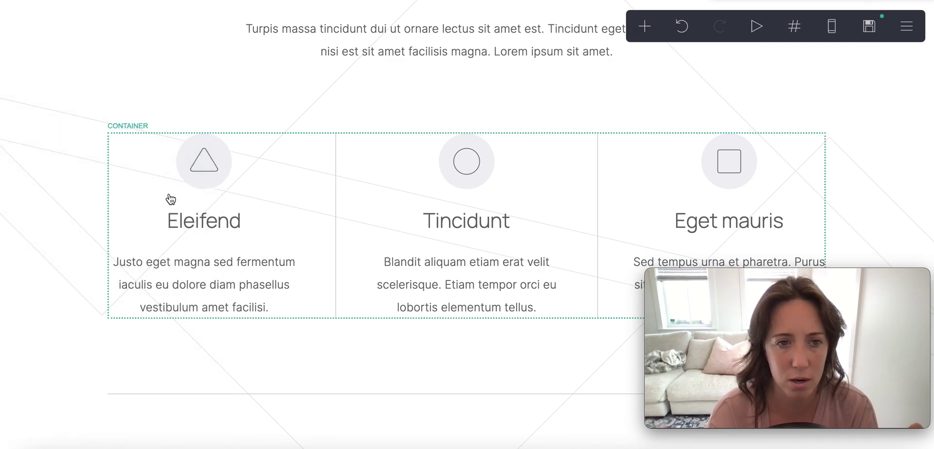
Change the Services icons from circles to Rectangle shape with rounded corners
{"action": "left_click", "coordinate": [206, 166]}
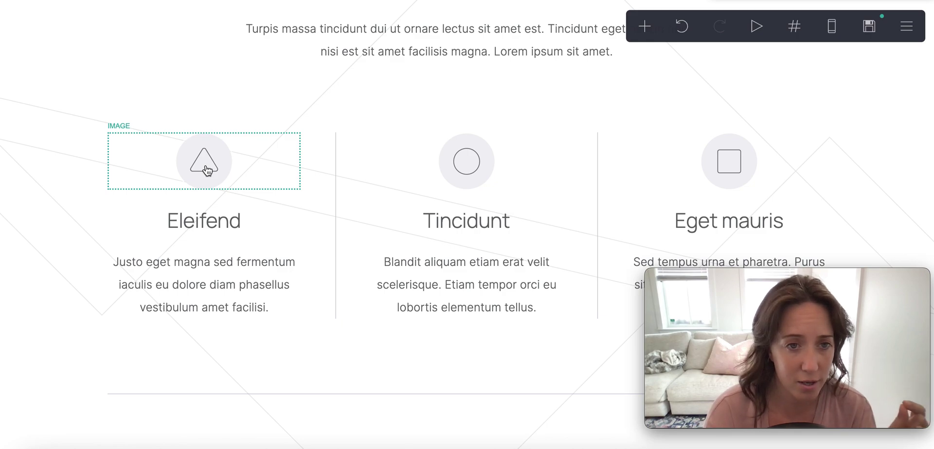
{"action": "left_click", "coordinate": [207, 168]}
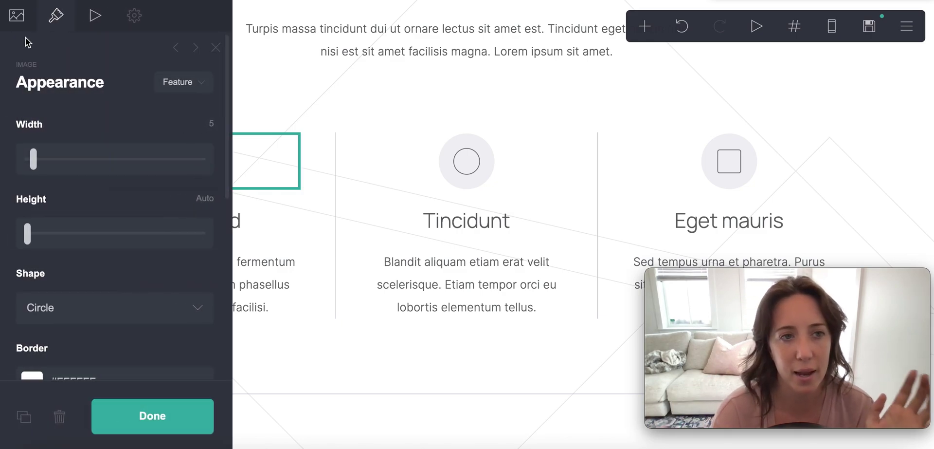
{"action": "left_click", "coordinate": [17, 15]}
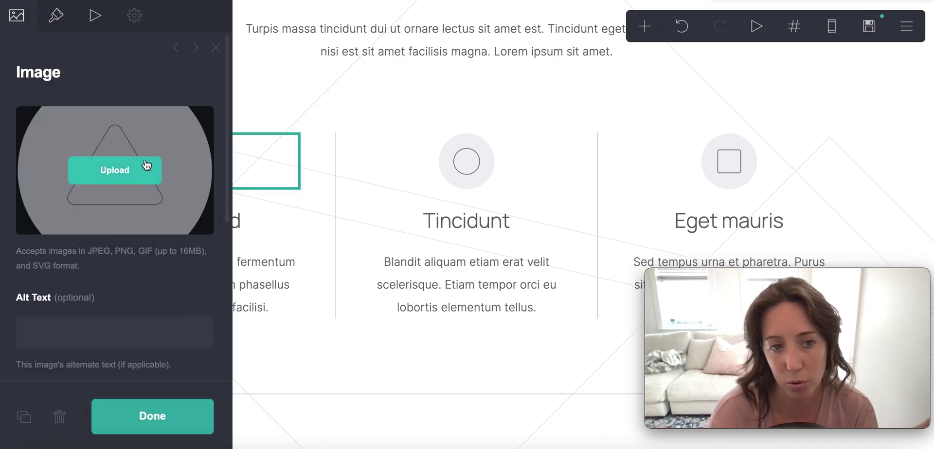
{"action": "scroll", "coordinate": [146, 163], "scroll_direction": "down", "scroll_amount": 3}
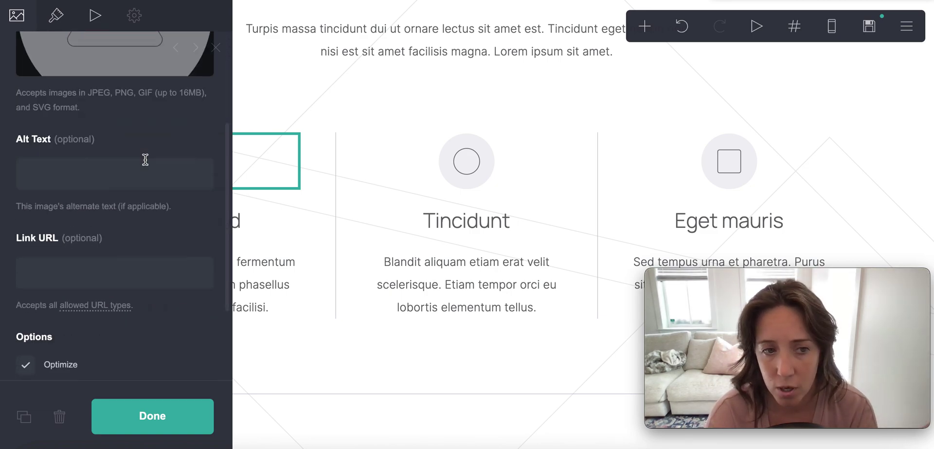
{"action": "scroll", "coordinate": [145, 160], "scroll_direction": "down", "scroll_amount": 3}
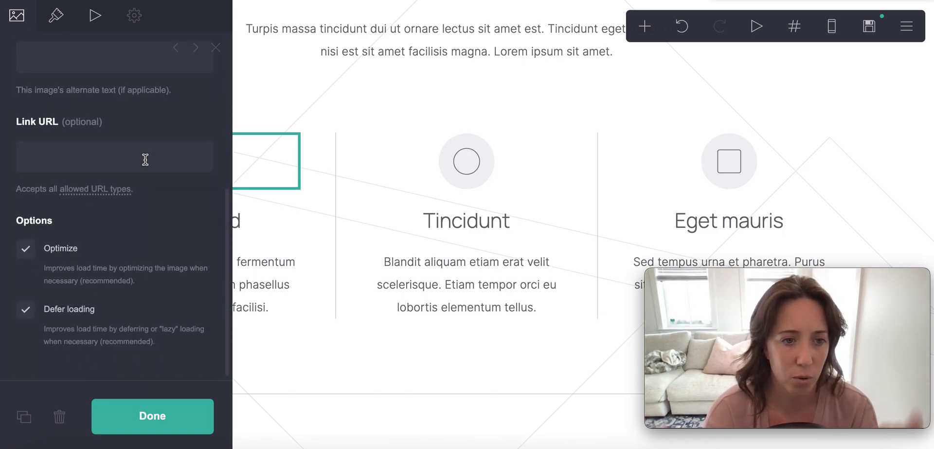
{"action": "scroll", "coordinate": [93, 155], "scroll_direction": "up", "scroll_amount": 3}
{"action": "left_click", "coordinate": [56, 15]}
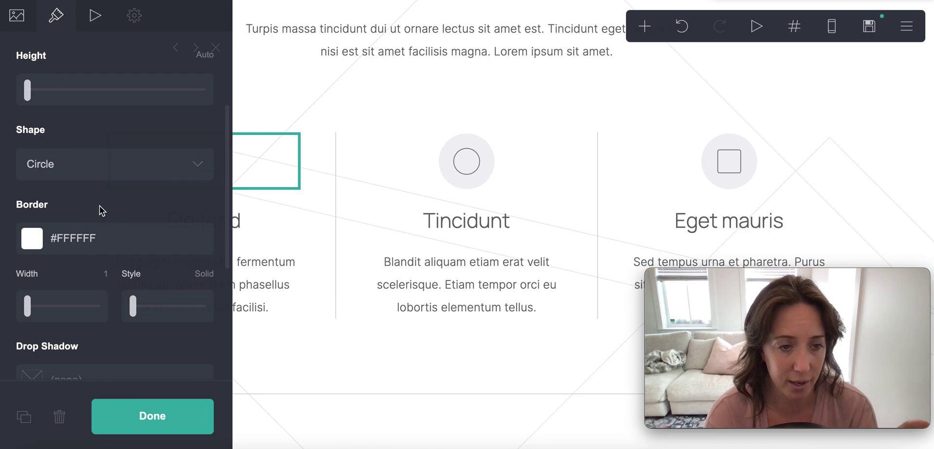
{"action": "scroll", "coordinate": [102, 211], "scroll_direction": "down", "scroll_amount": 2}
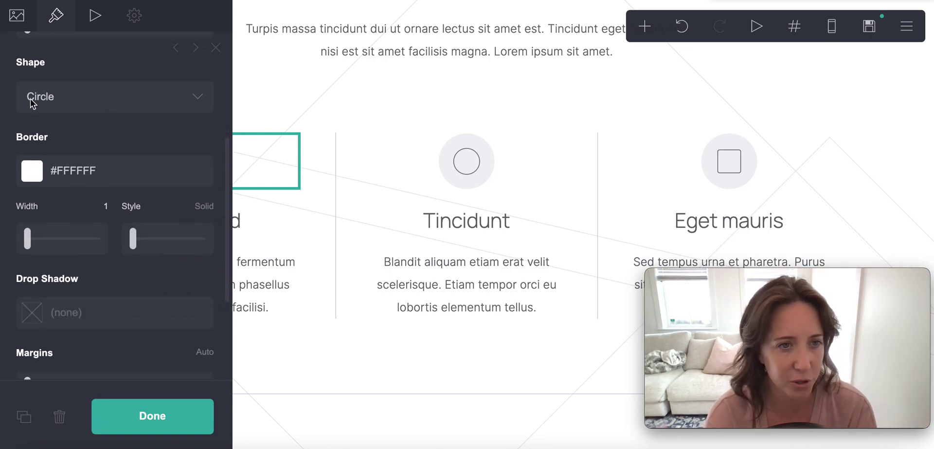
{"action": "left_click", "coordinate": [176, 93]}
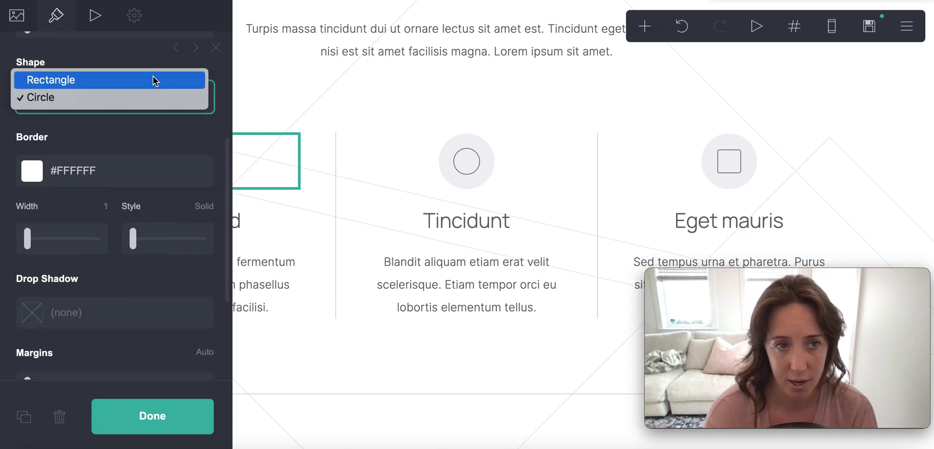
{"action": "left_click", "coordinate": [156, 171]}
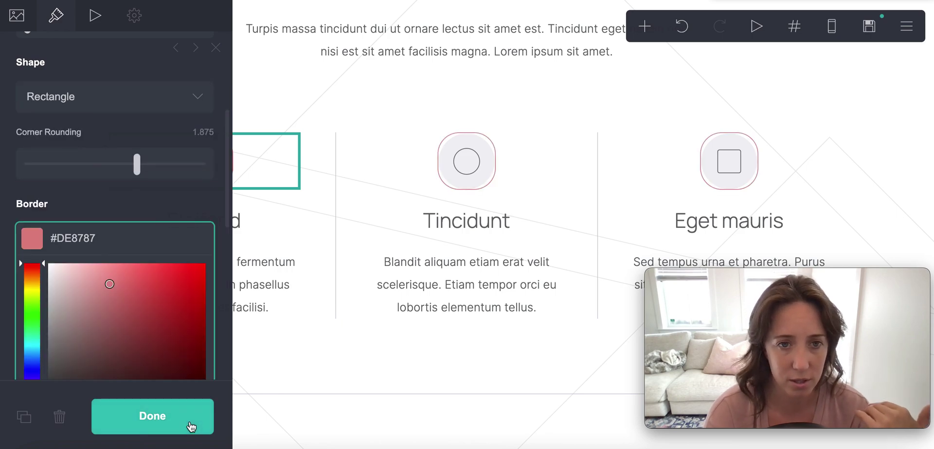
{"action": "left_click", "coordinate": [188, 423]}
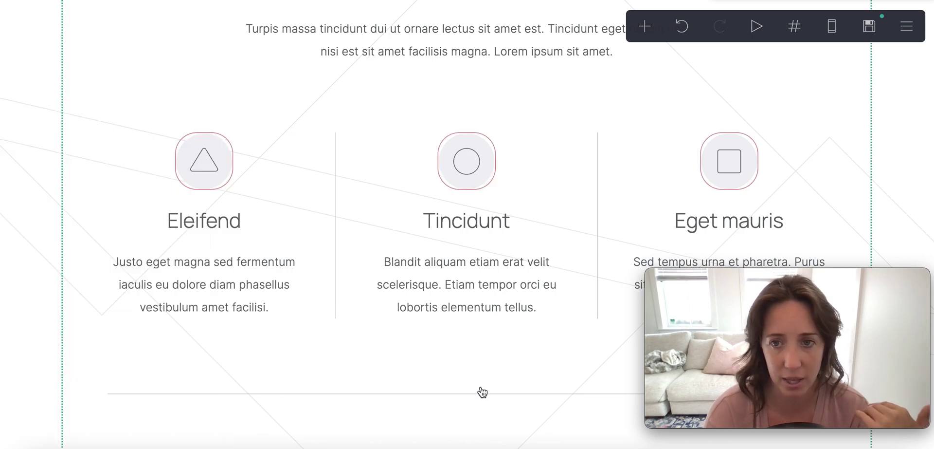
Give the Eleifend and other Services icons a drop shadow in pale pink #F0DFDF
{"action": "left_click", "coordinate": [99, 219]}
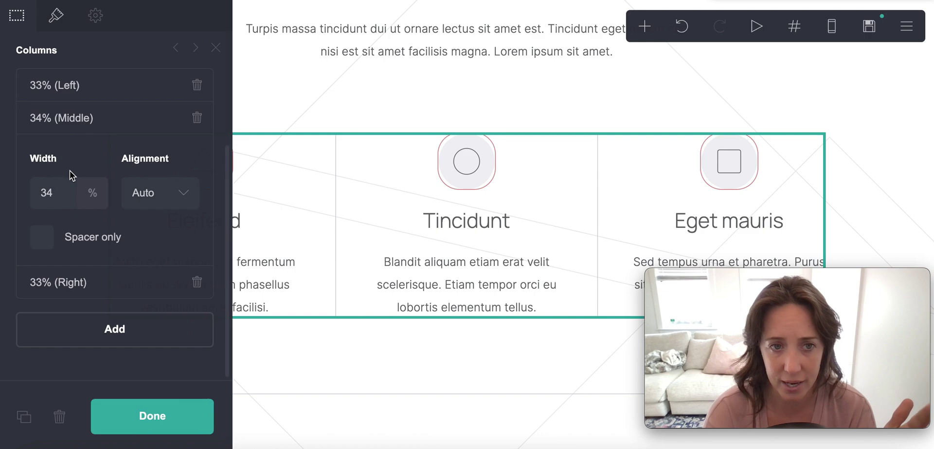
{"action": "left_click", "coordinate": [334, 126]}
{"action": "left_click", "coordinate": [205, 160]}
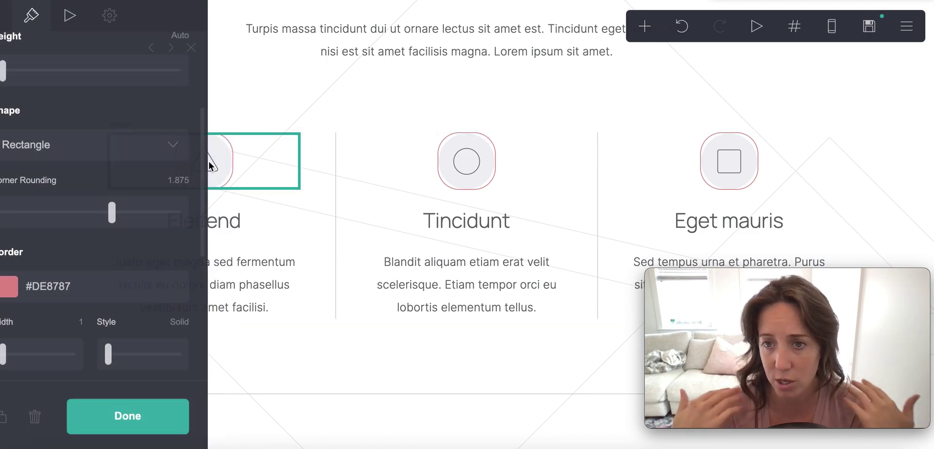
{"action": "scroll", "coordinate": [133, 300], "scroll_direction": "down", "scroll_amount": 3}
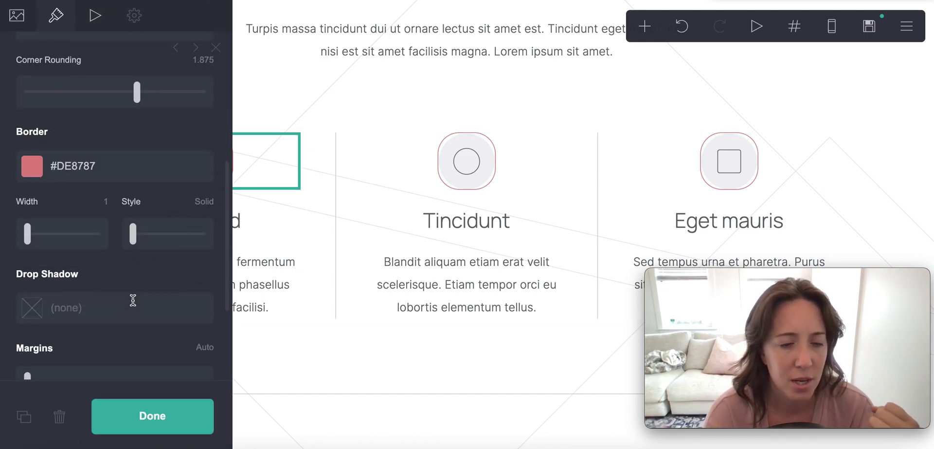
{"action": "left_click", "coordinate": [36, 287]}
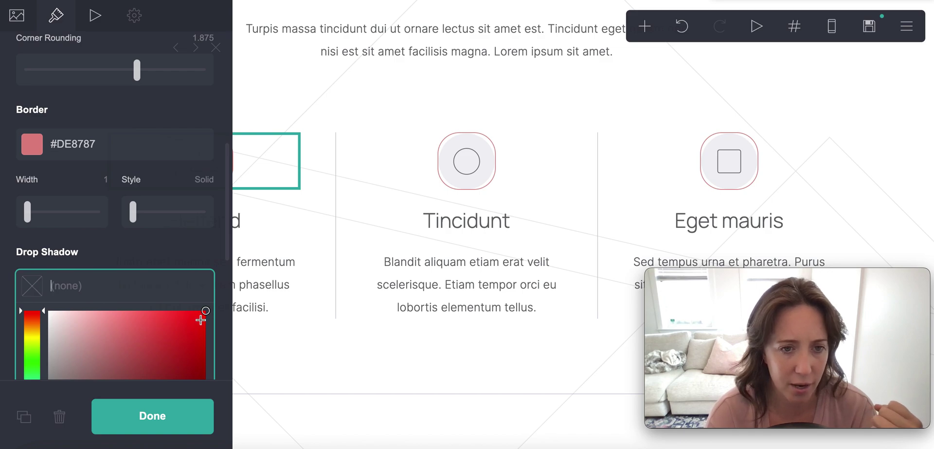
{"action": "left_click", "coordinate": [184, 325]}
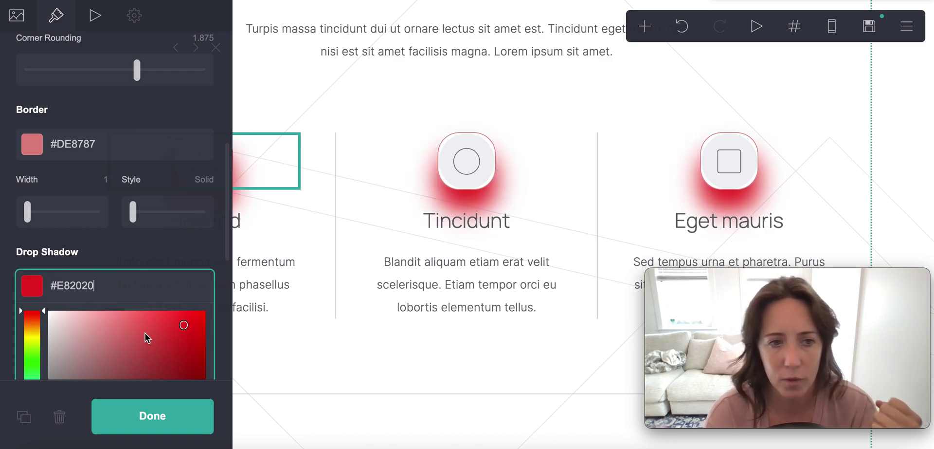
{"action": "scroll", "coordinate": [88, 323], "scroll_direction": "down", "scroll_amount": 3}
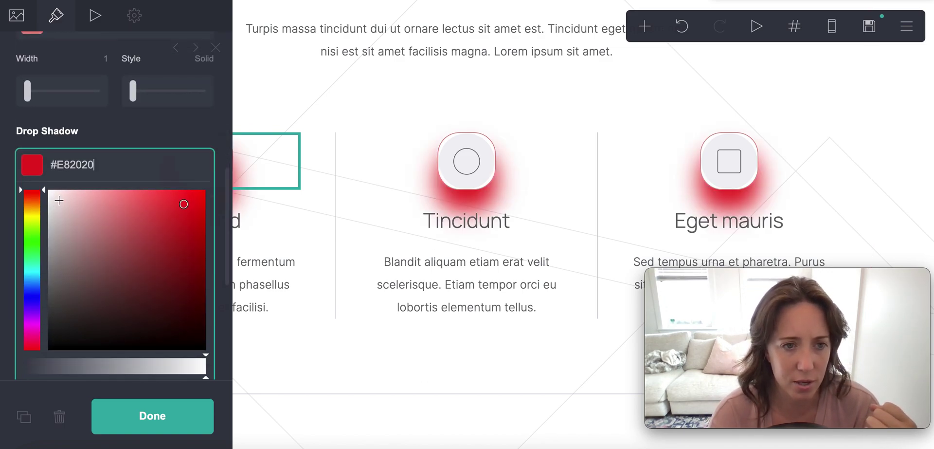
{"action": "left_click", "coordinate": [58, 200]}
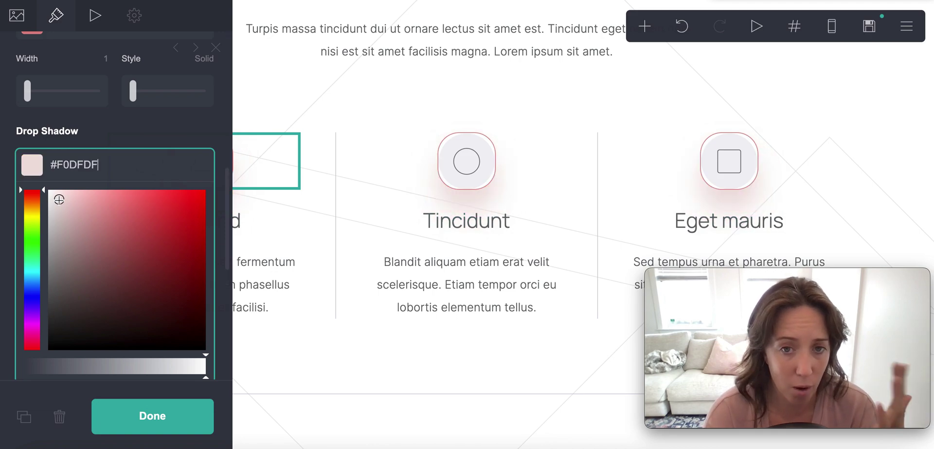
{"action": "left_click", "coordinate": [319, 360]}
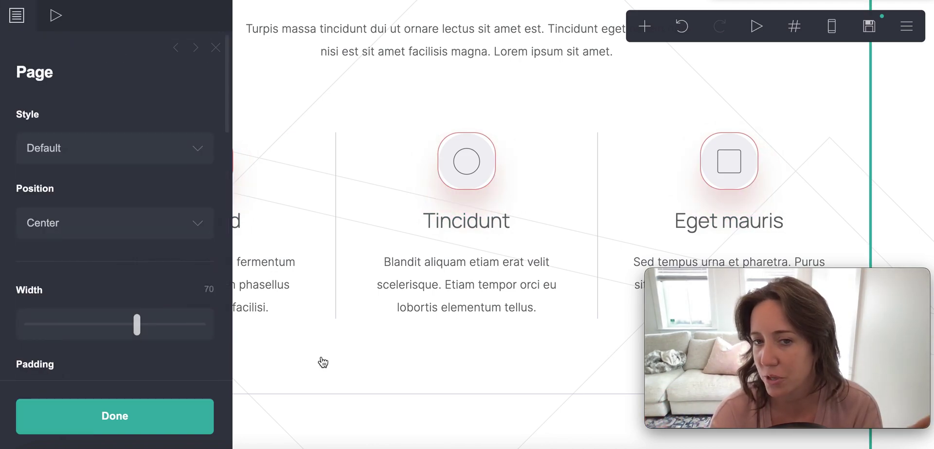
Reduce the page padding to 1.625 vertical and 1.875 horizontal
{"action": "scroll", "coordinate": [112, 365], "scroll_direction": "down", "scroll_amount": 2}
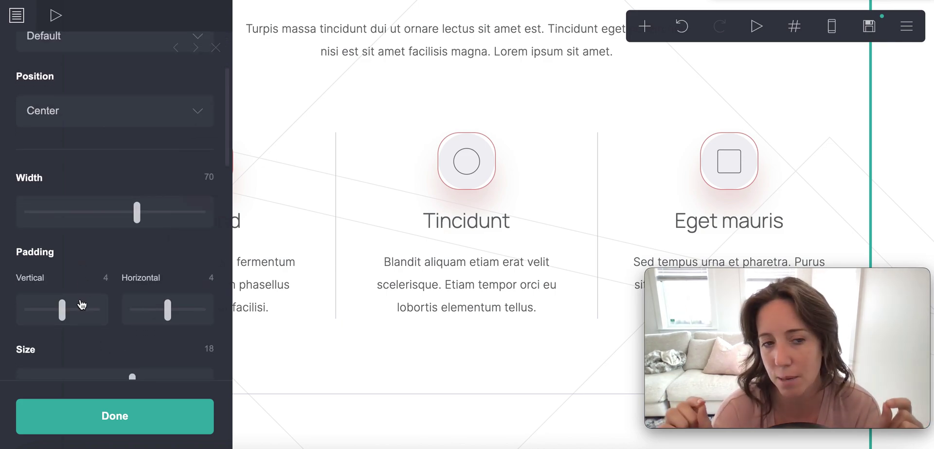
{"action": "left_click_drag", "start_coordinate": [63, 313], "coordinate": [42, 314]}
{"action": "mouse_move", "coordinate": [158, 315]}
{"action": "left_mouse_down"}
{"action": "mouse_move", "coordinate": [137, 315]}
{"action": "mouse_move", "coordinate": [151, 319]}
{"action": "left_mouse_up"}
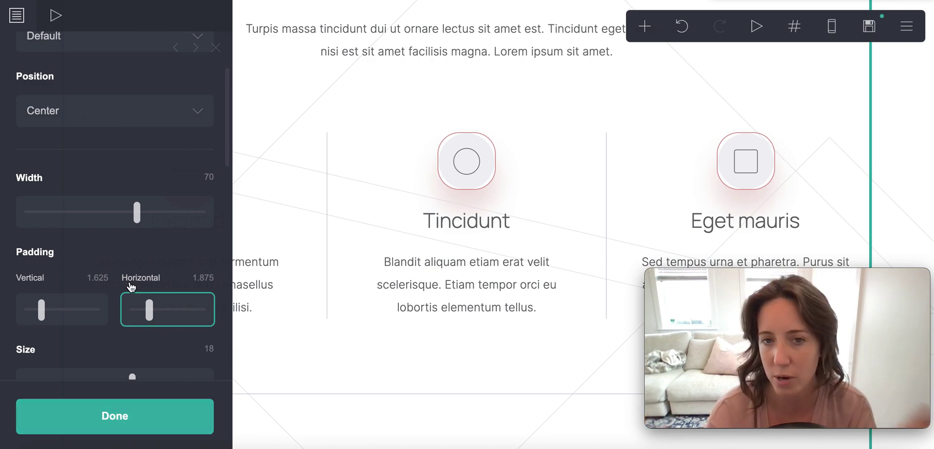
{"action": "scroll", "coordinate": [126, 299], "scroll_direction": "down", "scroll_amount": 3}
{"action": "scroll", "coordinate": [120, 297], "scroll_direction": "up", "scroll_amount": 6}
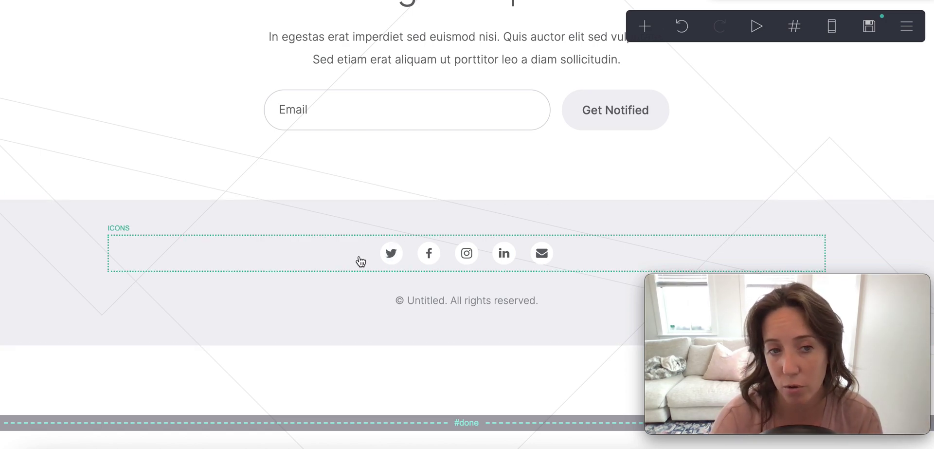
Delete the Instagram icon from the footer's social icon row
{"action": "left_click", "coordinate": [394, 254]}
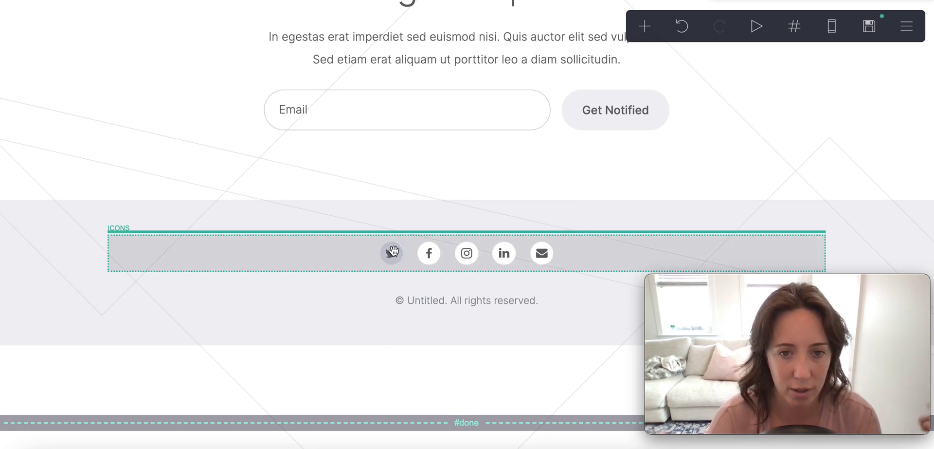
{"action": "left_click", "coordinate": [394, 254]}
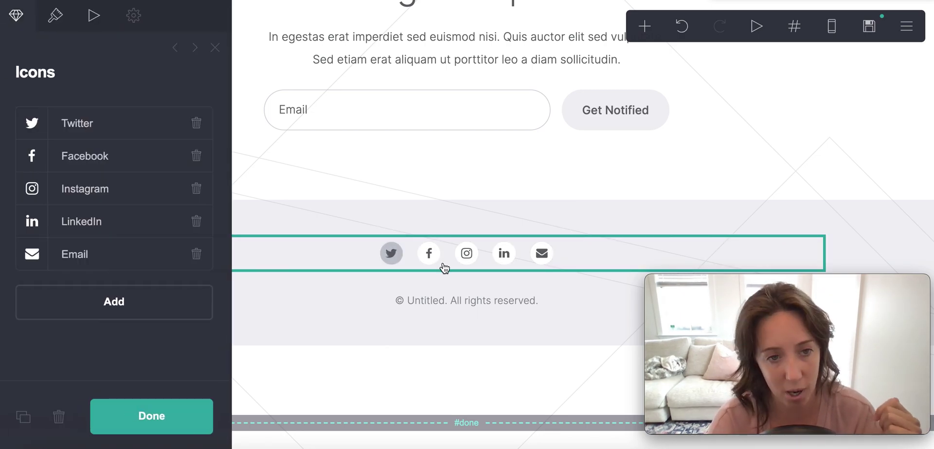
{"action": "left_click", "coordinate": [196, 190]}
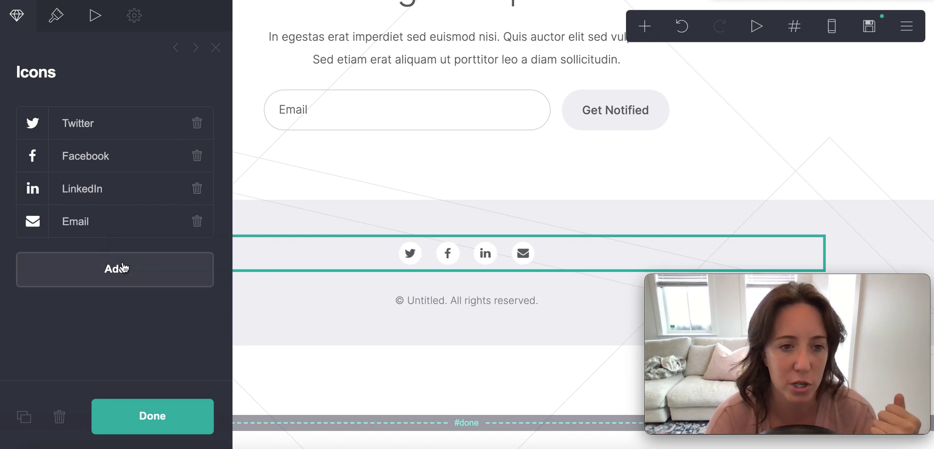
Add a new icon at the end of the footer row and set its type to Right Chevron
{"action": "left_click", "coordinate": [141, 275]}
{"action": "scroll", "coordinate": [141, 275], "scroll_direction": "down", "scroll_amount": 3}
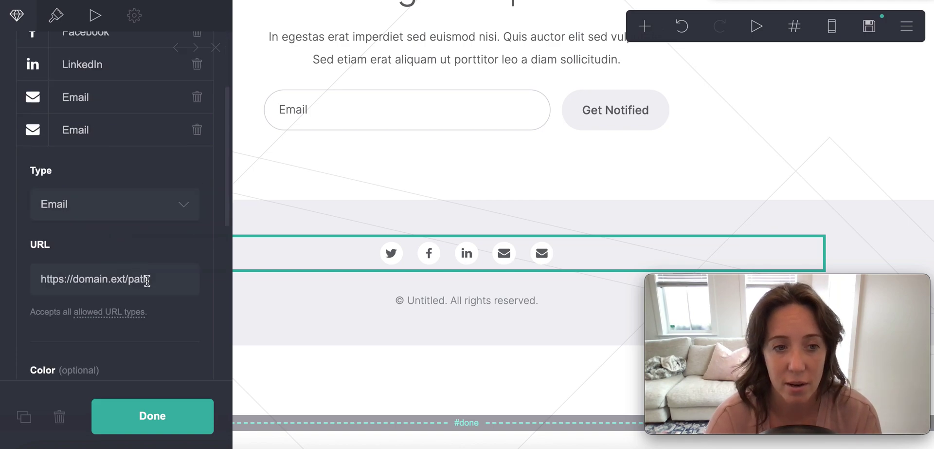
{"action": "left_click", "coordinate": [172, 211]}
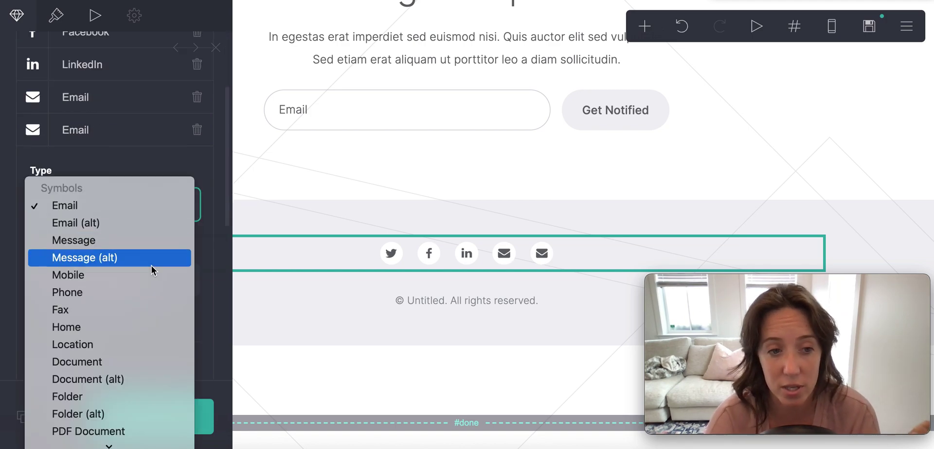
{"action": "scroll", "coordinate": [151, 265], "scroll_direction": "down", "scroll_amount": 5}
{"action": "scroll", "coordinate": [150, 265], "scroll_direction": "down", "scroll_amount": 20}
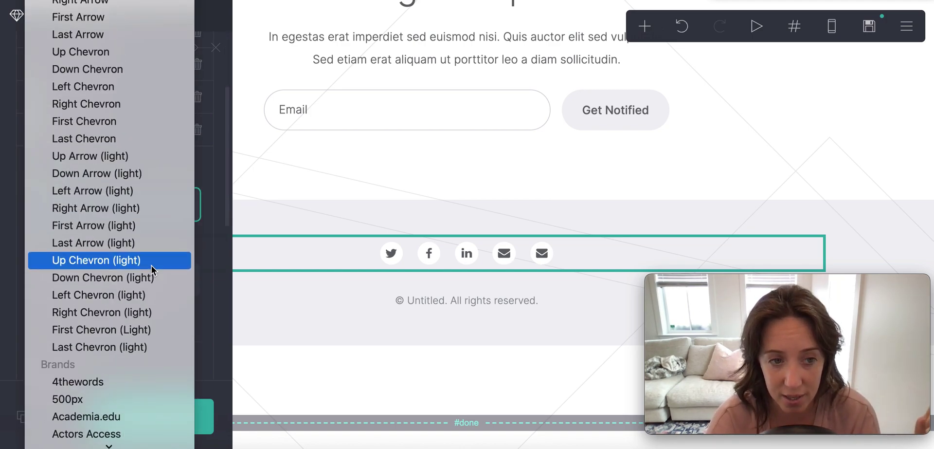
{"action": "scroll", "coordinate": [153, 258], "scroll_direction": "down", "scroll_amount": 10}
{"action": "scroll", "coordinate": [152, 258], "scroll_direction": "up", "scroll_amount": 15}
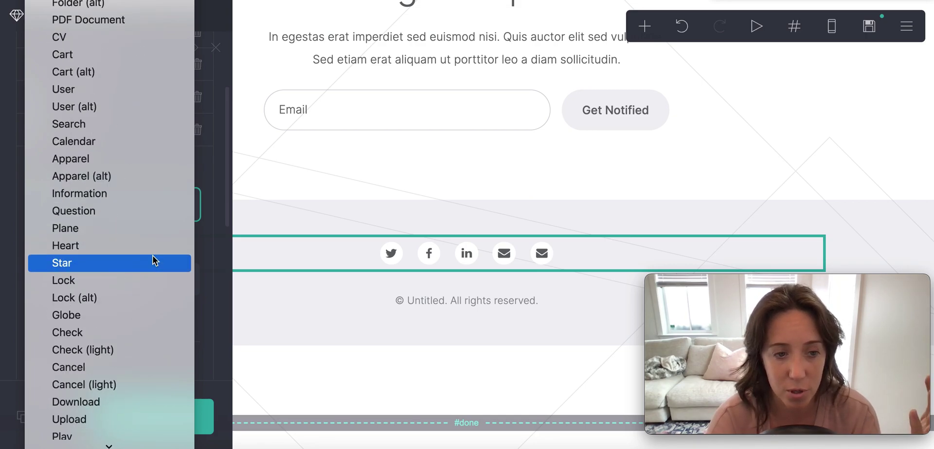
{"action": "scroll", "coordinate": [146, 292], "scroll_direction": "down", "scroll_amount": 5}
{"action": "scroll", "coordinate": [140, 300], "scroll_direction": "down", "scroll_amount": 5}
{"action": "scroll", "coordinate": [140, 295], "scroll_direction": "up", "scroll_amount": 8}
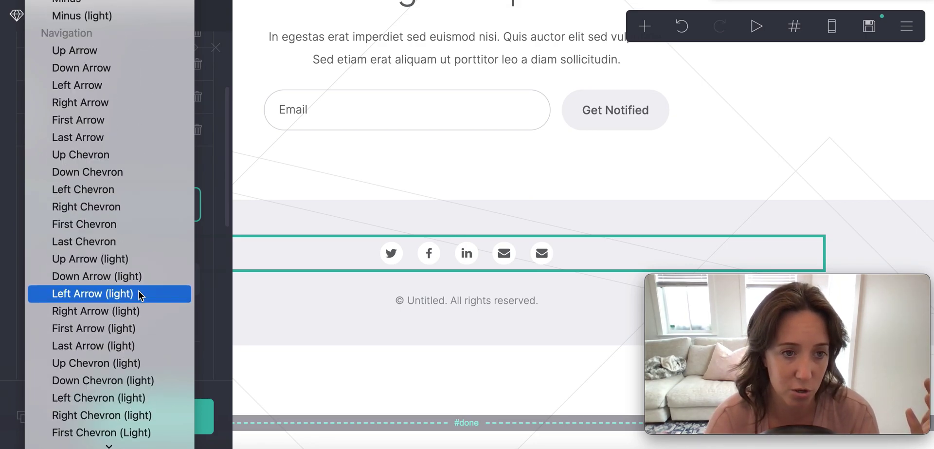
{"action": "left_click", "coordinate": [136, 209]}
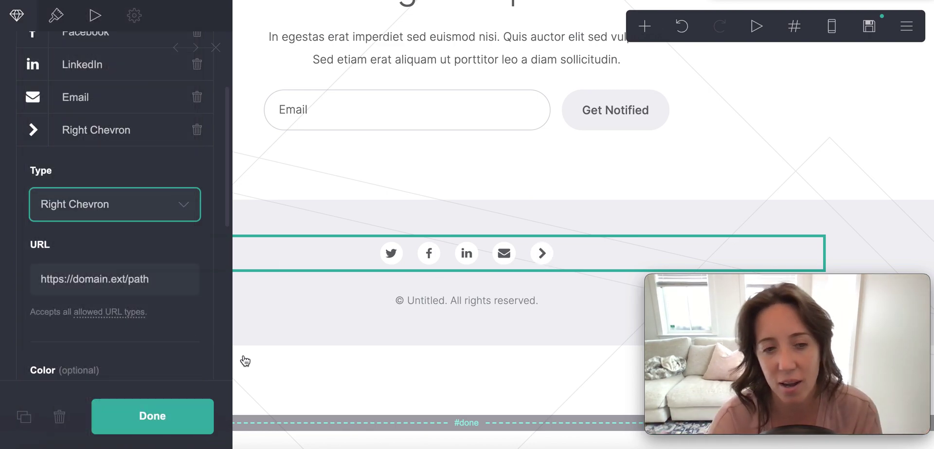
{"action": "left_click", "coordinate": [163, 417]}
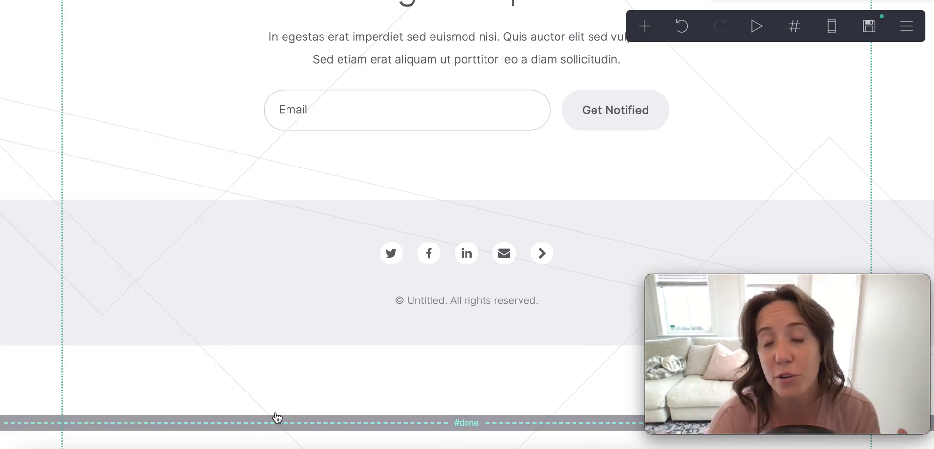
Undo the chevron and added icon, leaving Twitter, Facebook, LinkedIn and Email in the footer
{"action": "scroll", "coordinate": [374, 370], "scroll_direction": "down", "scroll_amount": 1}
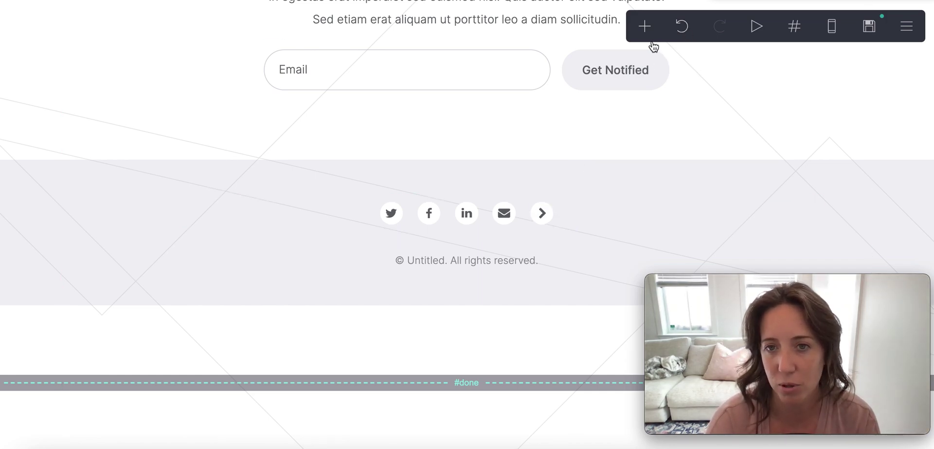
{"action": "left_click", "coordinate": [681, 27]}
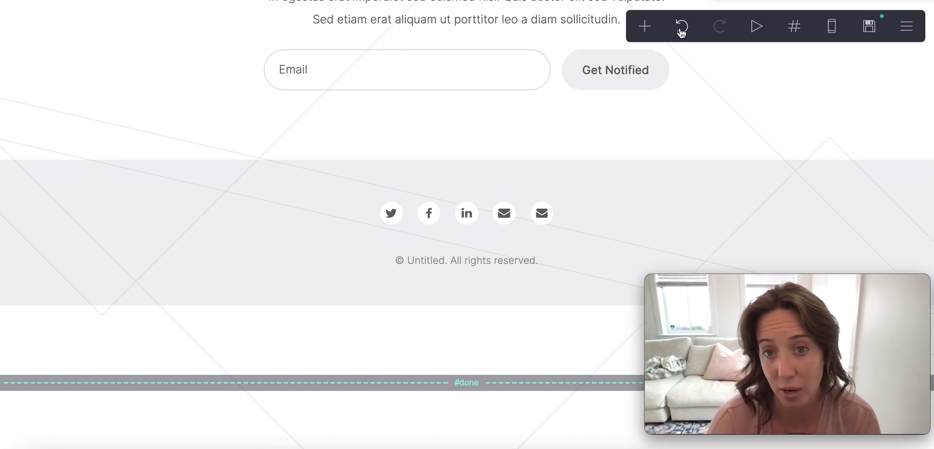
{"action": "left_click", "coordinate": [681, 29]}
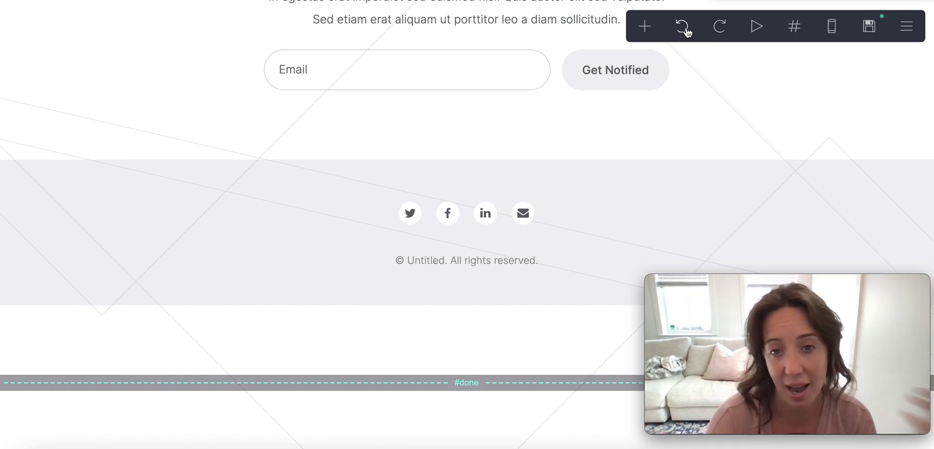
{"action": "left_click", "coordinate": [686, 30]}
{"action": "left_click", "coordinate": [717, 34]}
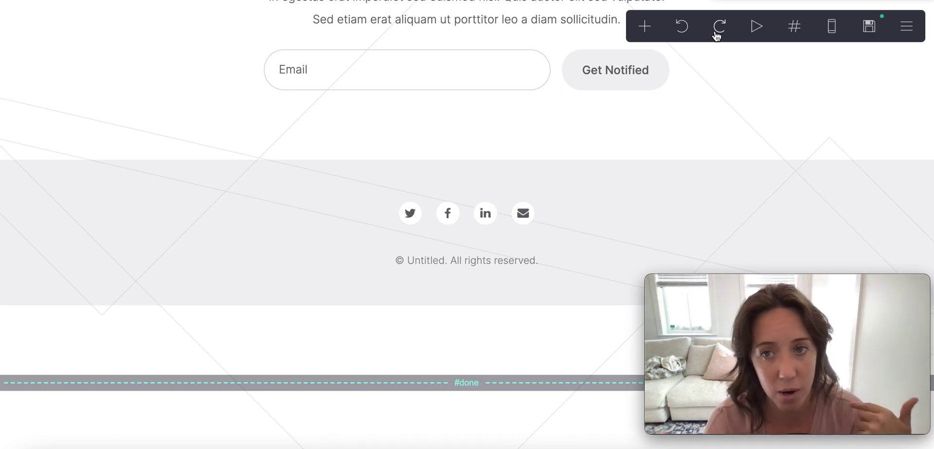
{"action": "left_click", "coordinate": [832, 27]}
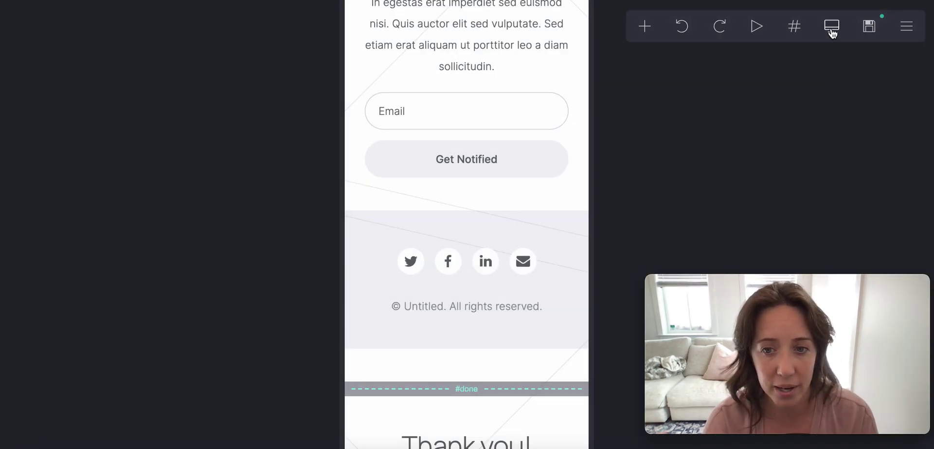
In mobile view, resize the Augue interdum image to width 37.125 and height 8.625
{"action": "scroll", "coordinate": [582, 157], "scroll_direction": "up", "scroll_amount": 15}
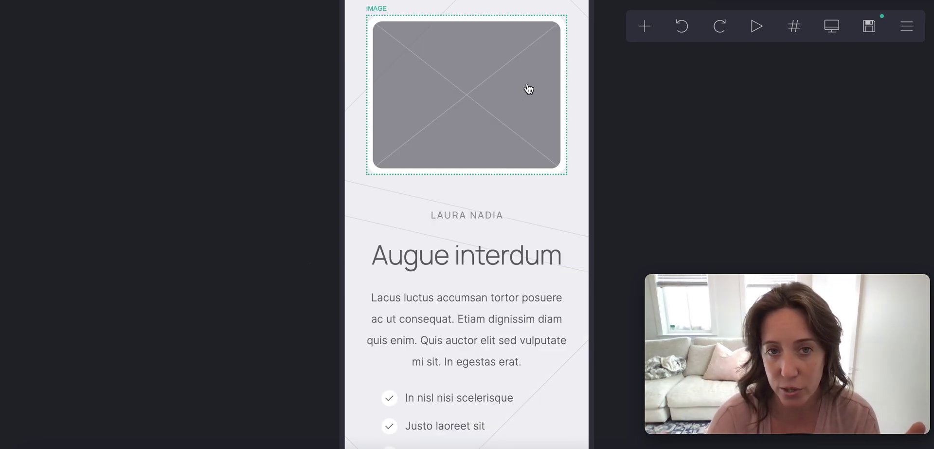
{"action": "left_click", "coordinate": [529, 89]}
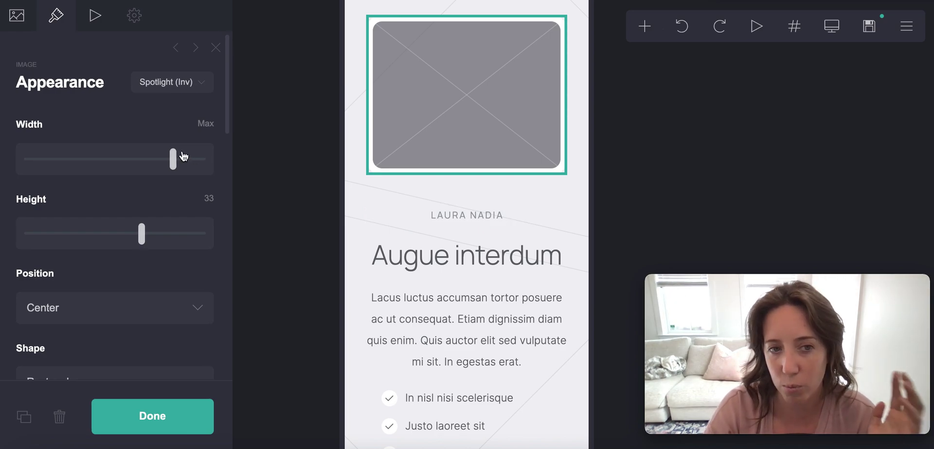
{"action": "left_click_drag", "start_coordinate": [174, 158], "coordinate": [81, 169]}
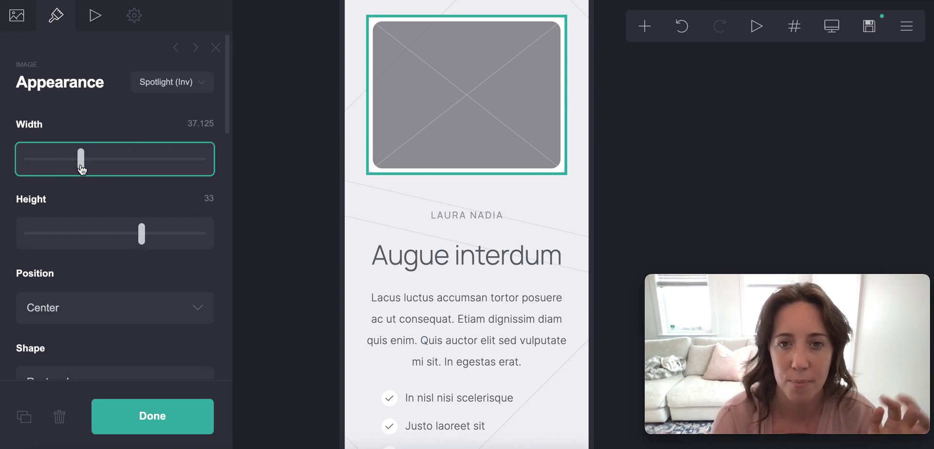
{"action": "left_click_drag", "start_coordinate": [141, 237], "coordinate": [57, 236]}
{"action": "left_click", "coordinate": [832, 26]}
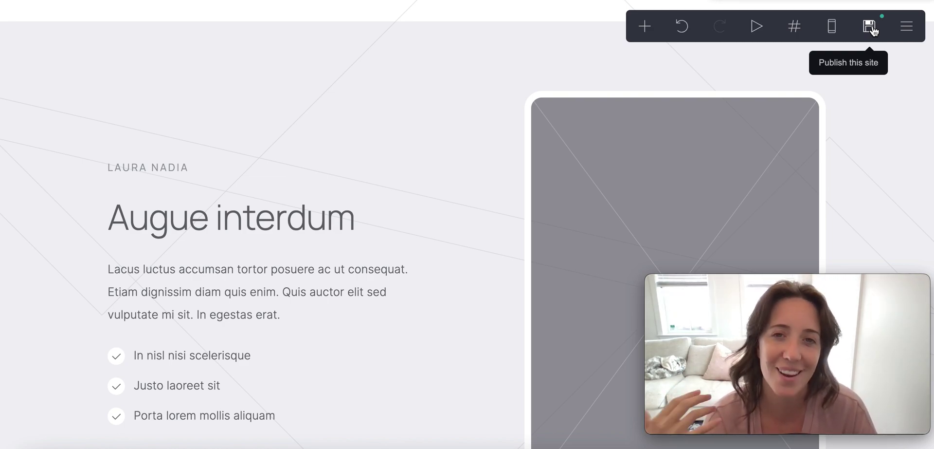
View the editor's Instructions overlay, then open Carrd's Documentation at the Building page
{"action": "left_click", "coordinate": [907, 32]}
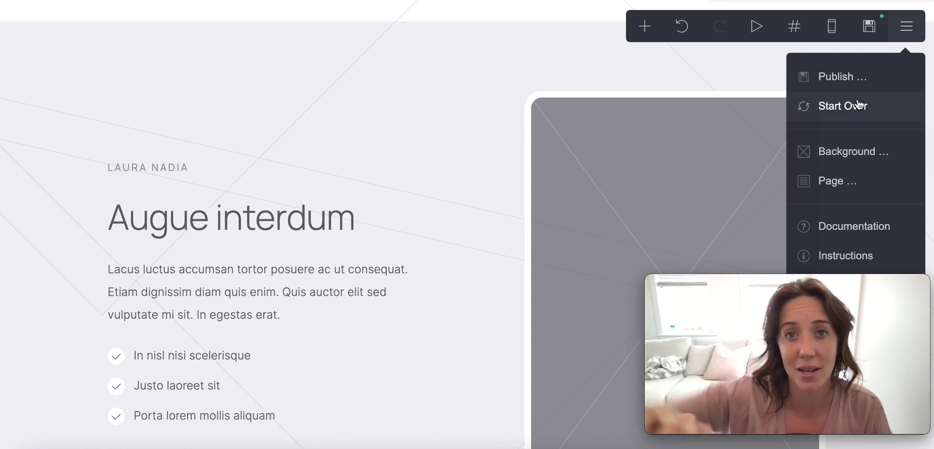
{"action": "scroll", "coordinate": [831, 227], "scroll_direction": "down", "scroll_amount": 2}
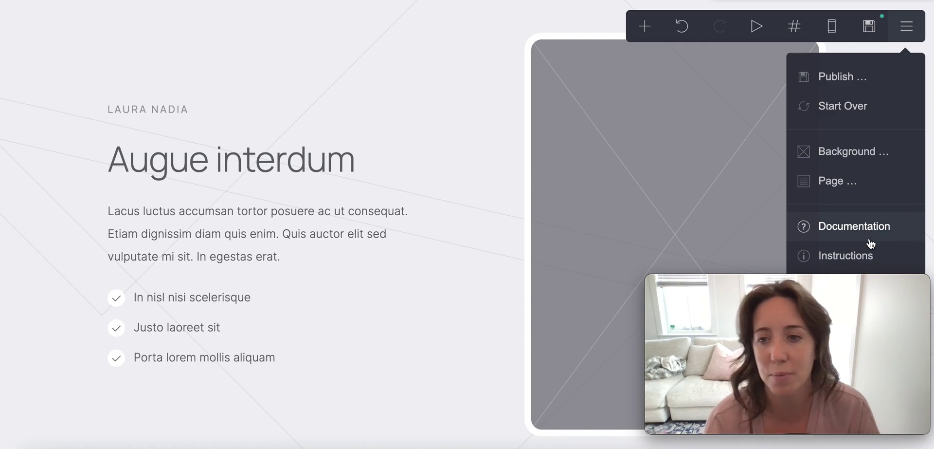
{"action": "left_click", "coordinate": [870, 258]}
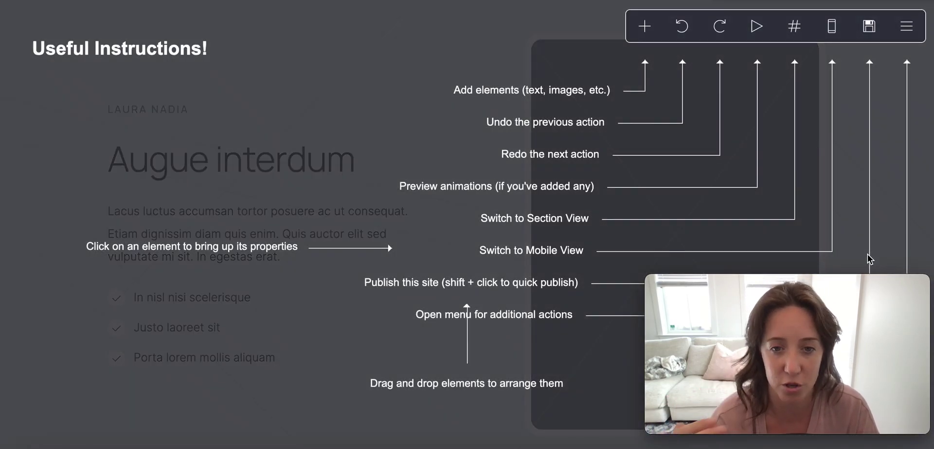
{"action": "left_click", "coordinate": [912, 30]}
{"action": "left_click", "coordinate": [908, 28]}
{"action": "left_click", "coordinate": [853, 223]}
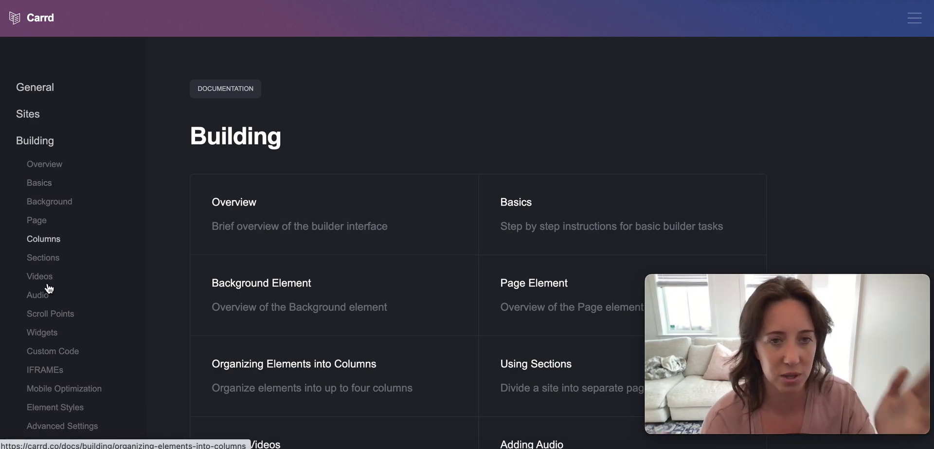
Browse the docs and Contact help page, closing the category list without choosing one
{"action": "scroll", "coordinate": [50, 306], "scroll_direction": "down", "scroll_amount": 3}
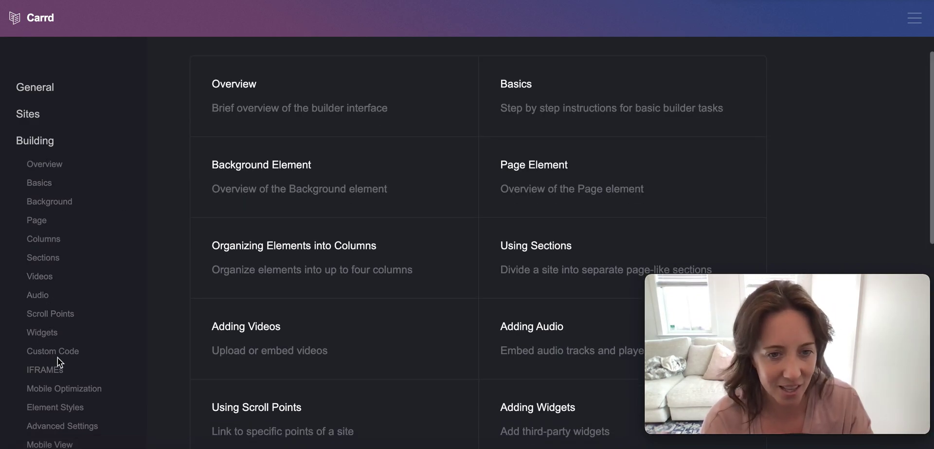
{"action": "scroll", "coordinate": [63, 357], "scroll_direction": "down", "scroll_amount": 2}
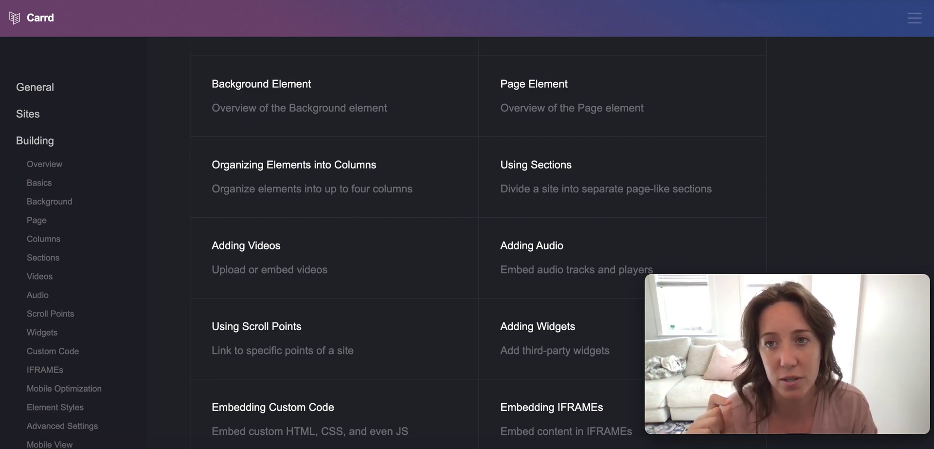
{"action": "scroll", "coordinate": [76, 395], "scroll_direction": "down", "scroll_amount": 7}
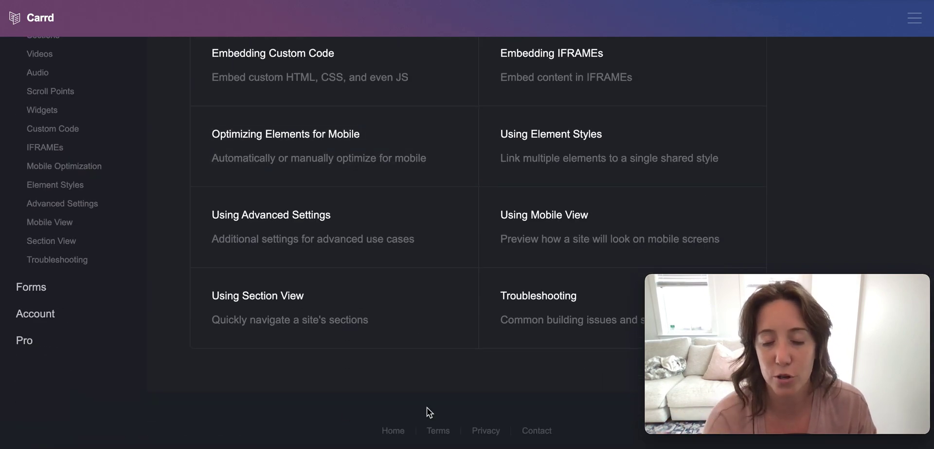
{"action": "left_click", "coordinate": [537, 431]}
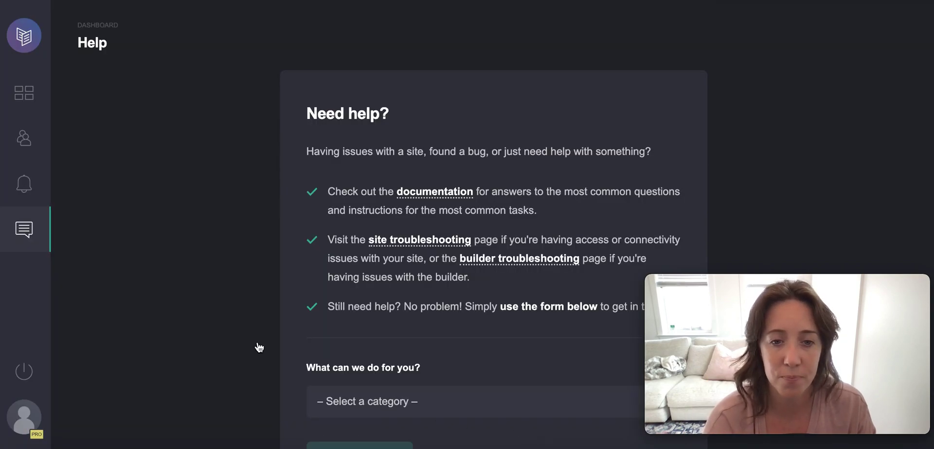
{"action": "scroll", "coordinate": [259, 346], "scroll_direction": "down", "scroll_amount": 2}
{"action": "left_click", "coordinate": [463, 324]}
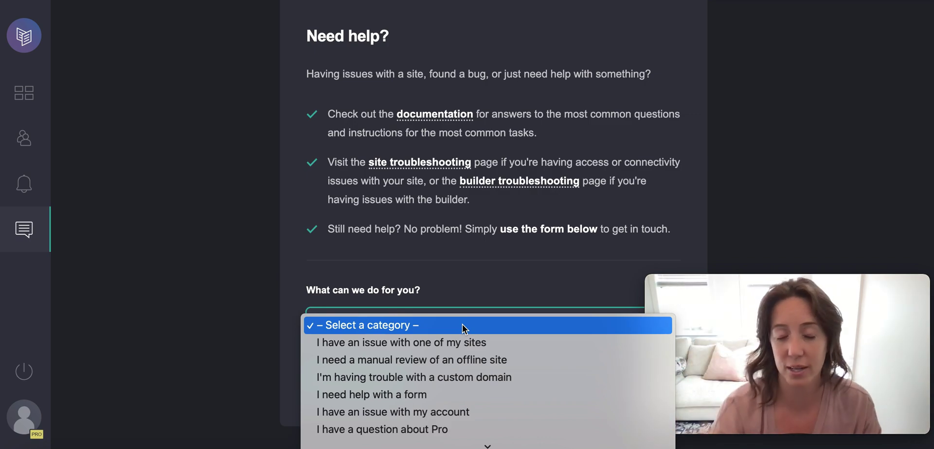
{"action": "left_click", "coordinate": [225, 319]}
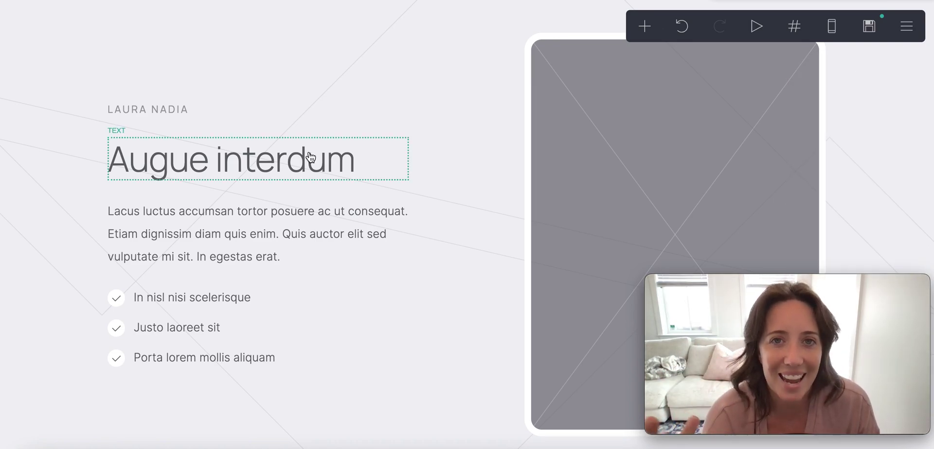
Open publish settings with Ctrl+S and set the Action to 'Save as an offline draft'
{"action": "scroll", "coordinate": [254, 154], "scroll_direction": "down", "scroll_amount": 10}
{"action": "scroll", "coordinate": [254, 154], "scroll_direction": "up", "scroll_amount": 4}
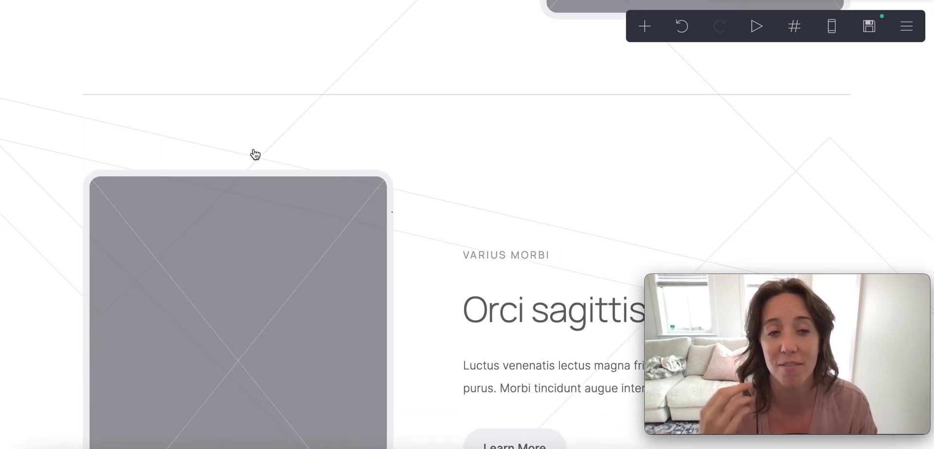
{"action": "scroll", "coordinate": [254, 154], "scroll_direction": "up", "scroll_amount": 10}
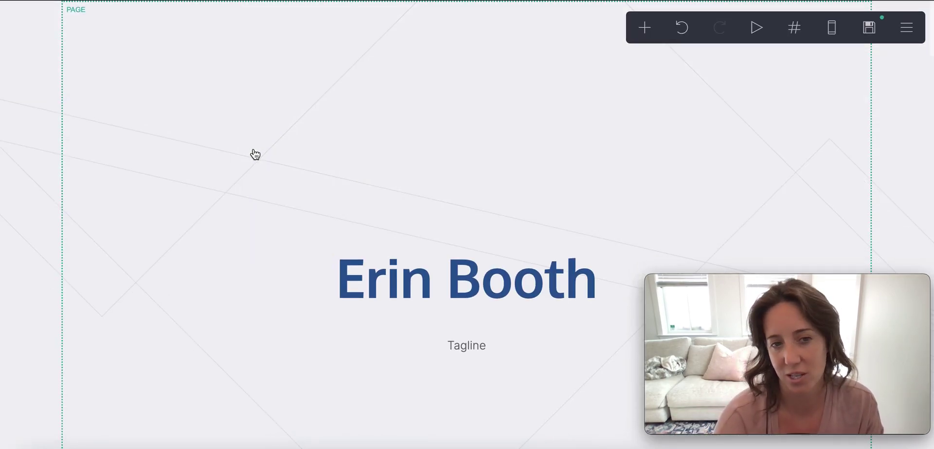
{"action": "key", "text": "ctrl+s"}
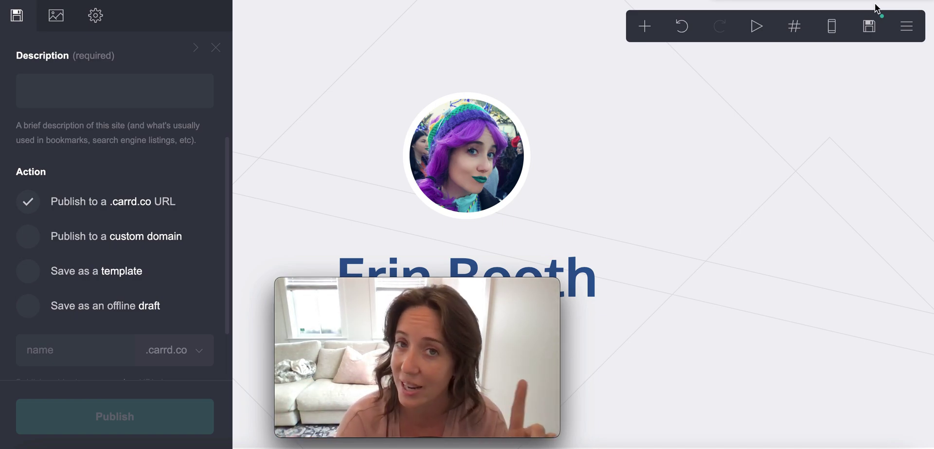
{"action": "scroll", "coordinate": [177, 200], "scroll_direction": "up", "scroll_amount": 4}
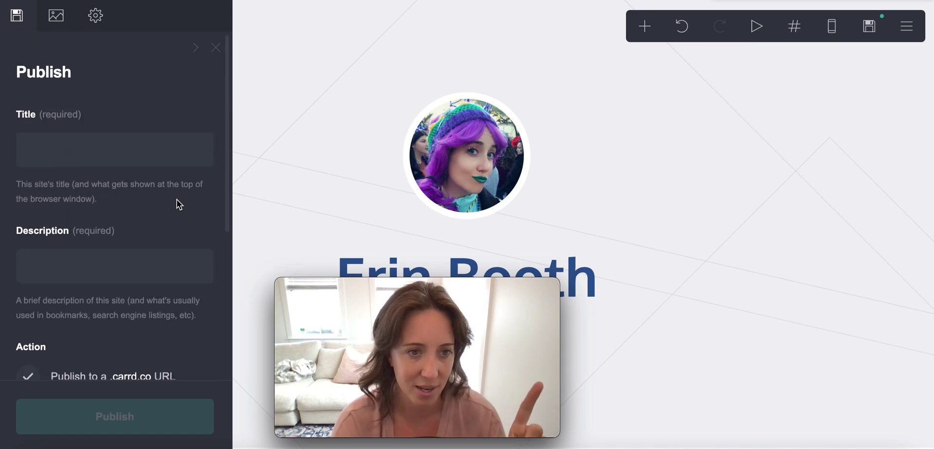
{"action": "scroll", "coordinate": [177, 199], "scroll_direction": "down", "scroll_amount": 4}
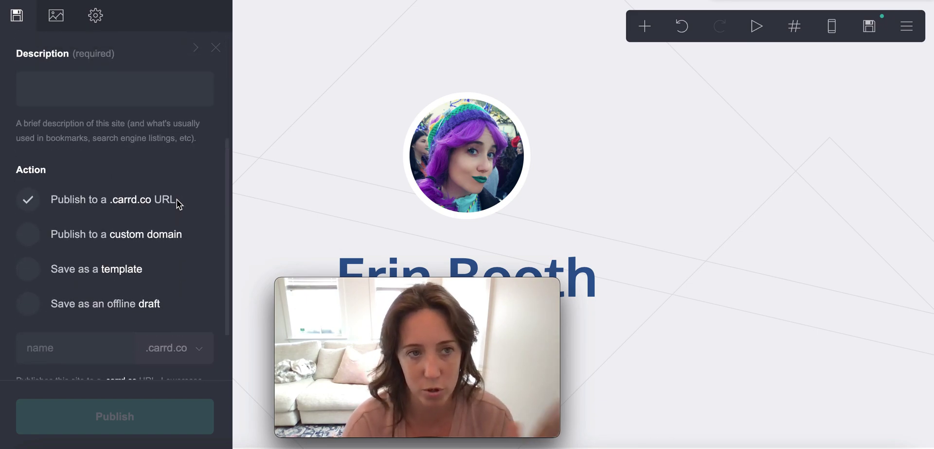
{"action": "scroll", "coordinate": [180, 202], "scroll_direction": "up", "scroll_amount": 4}
{"action": "scroll", "coordinate": [69, 233], "scroll_direction": "down", "scroll_amount": 5}
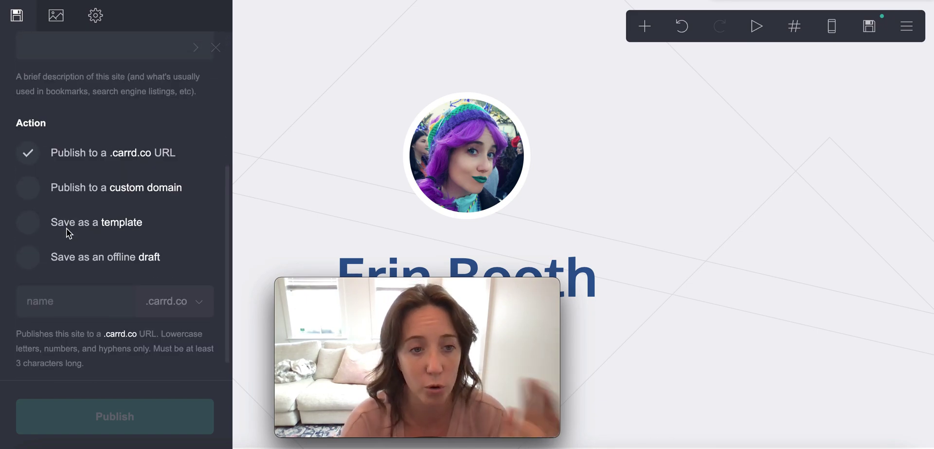
{"action": "left_click", "coordinate": [30, 258]}
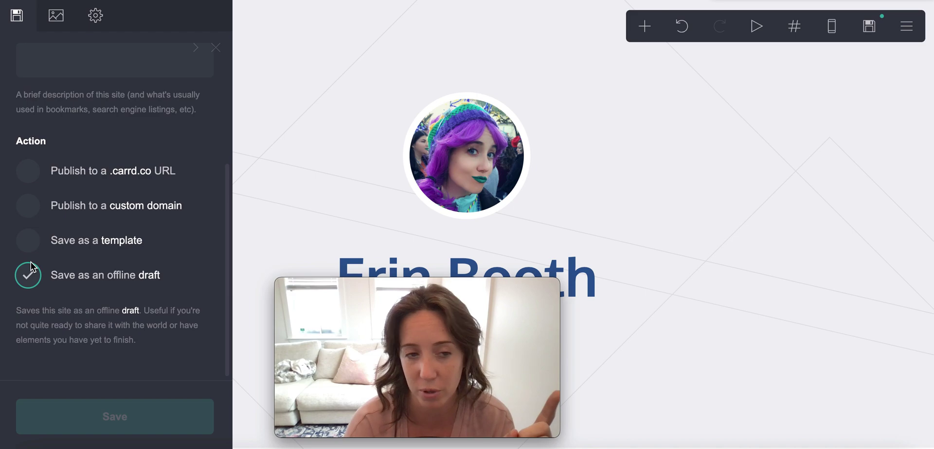
{"action": "left_click", "coordinate": [28, 237]}
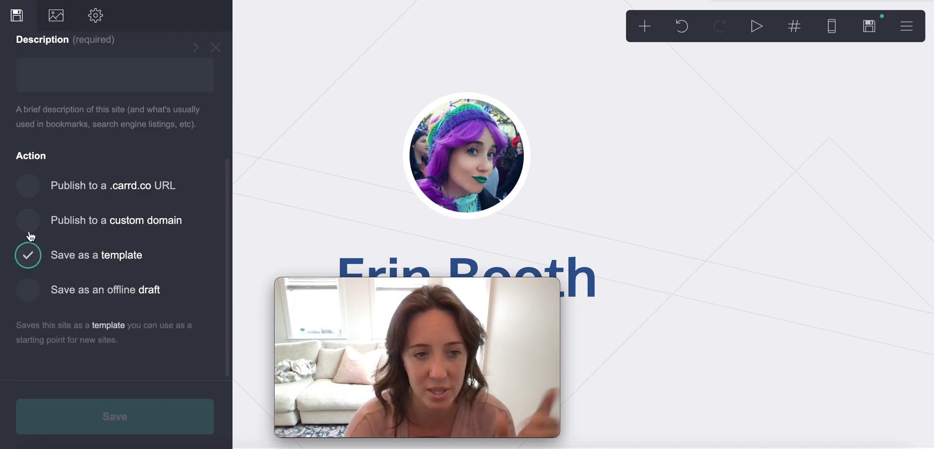
{"action": "left_click", "coordinate": [27, 287]}
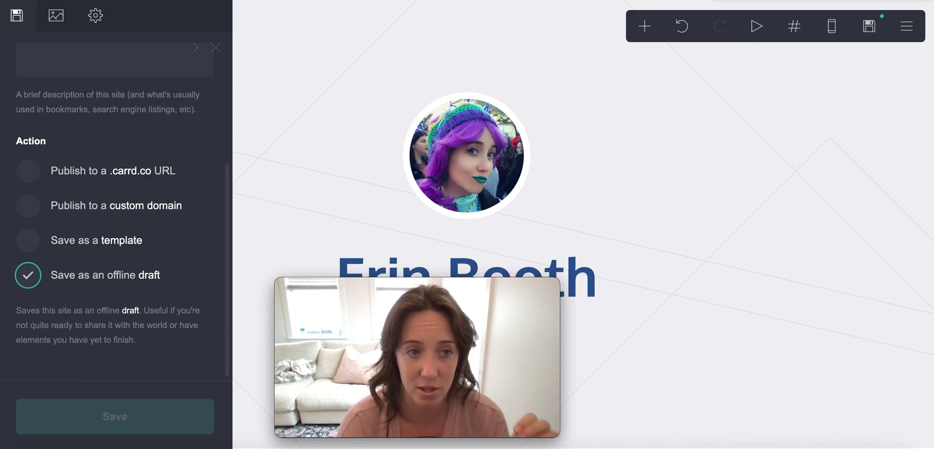
{"action": "scroll", "coordinate": [147, 334], "scroll_direction": "up", "scroll_amount": 3}
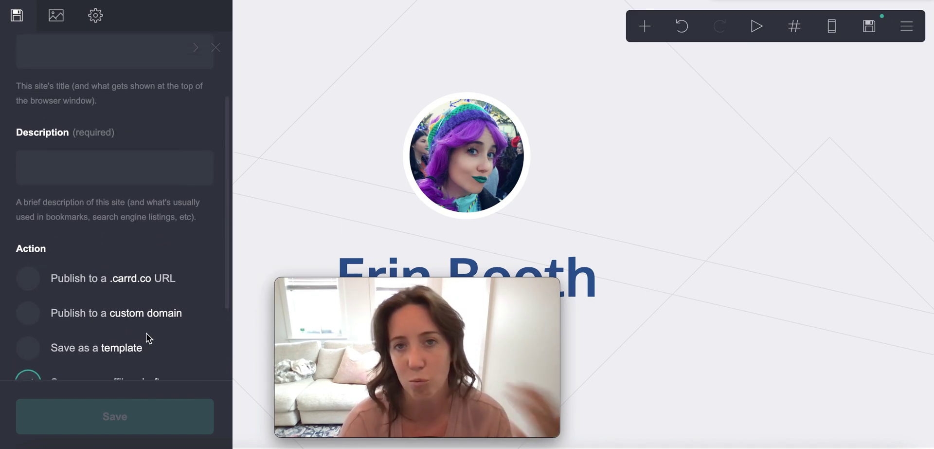
{"action": "scroll", "coordinate": [85, 252], "scroll_direction": "up", "scroll_amount": 3}
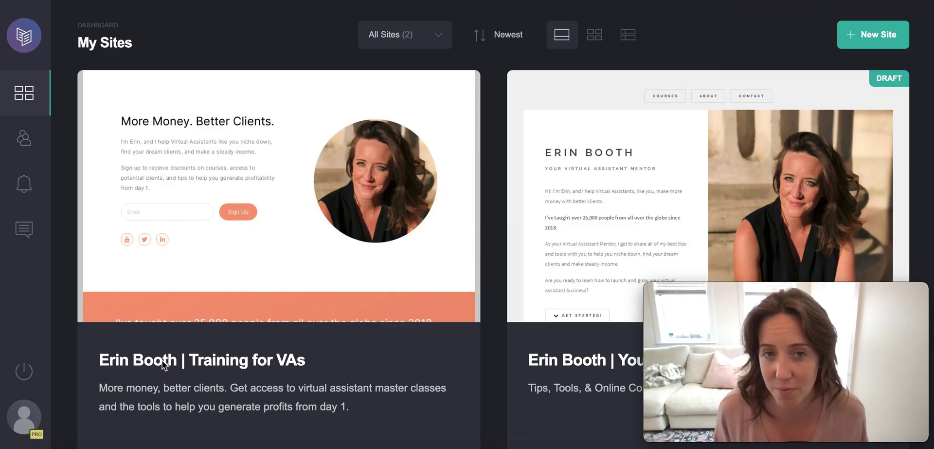